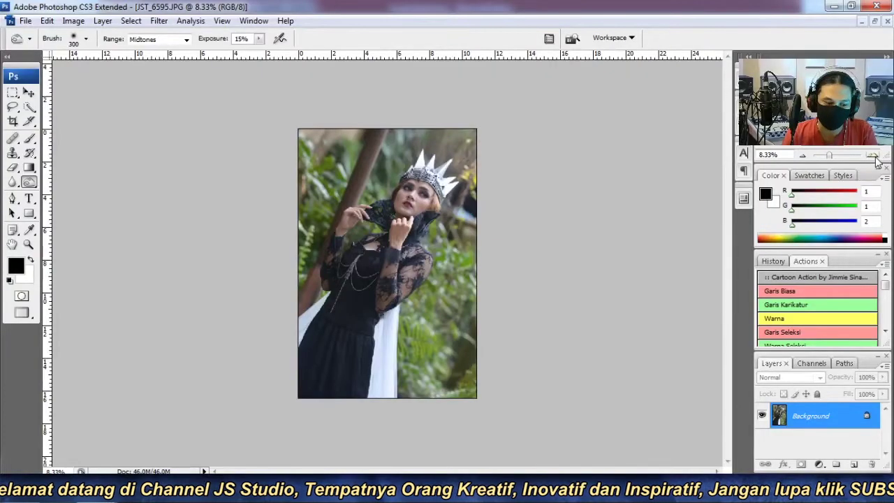
- Resize the image to 1668 pixels wide
key(ctrl+alt+i)
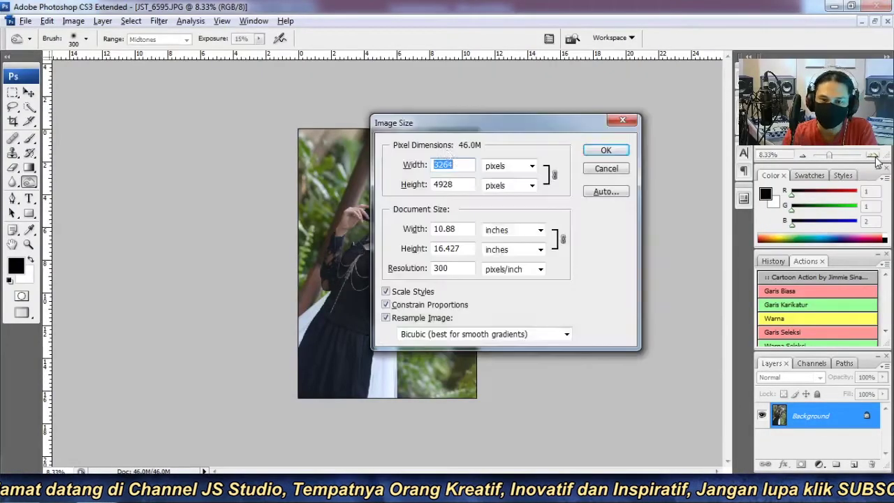
click(439, 162)
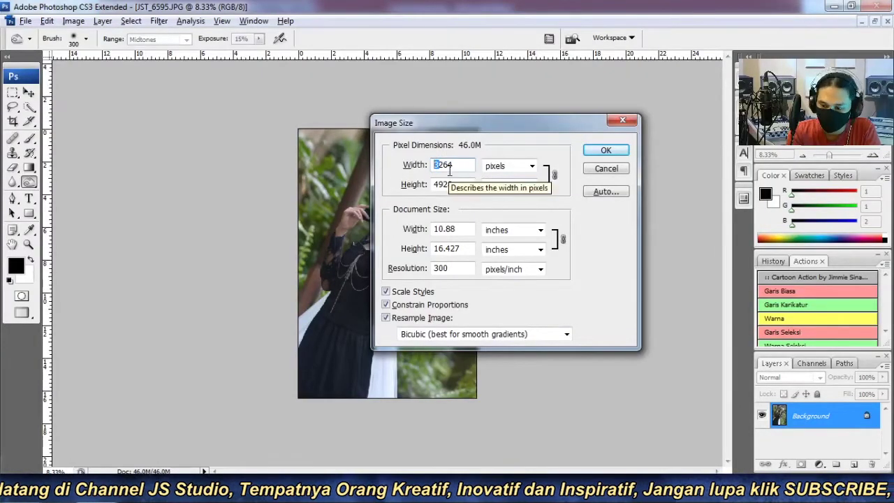
text(1668)
key(Return)
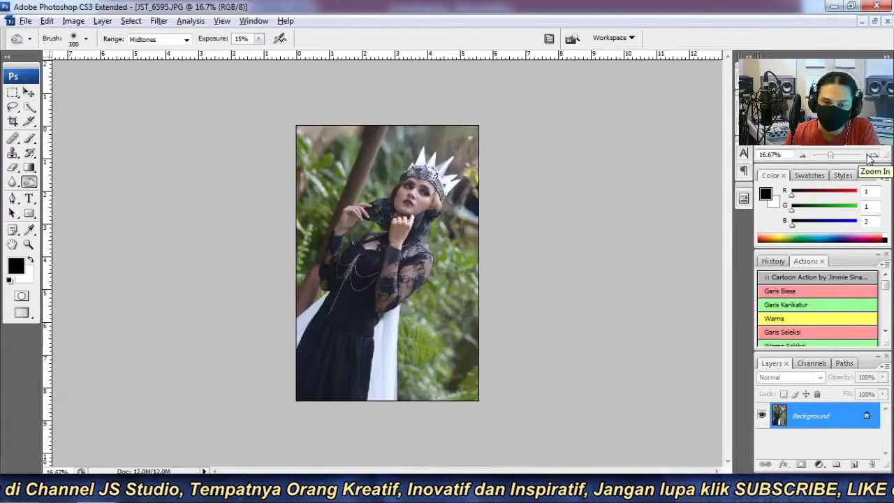
- Fill the new backdrop layer with green and make the photo copy the working layer
key(f)
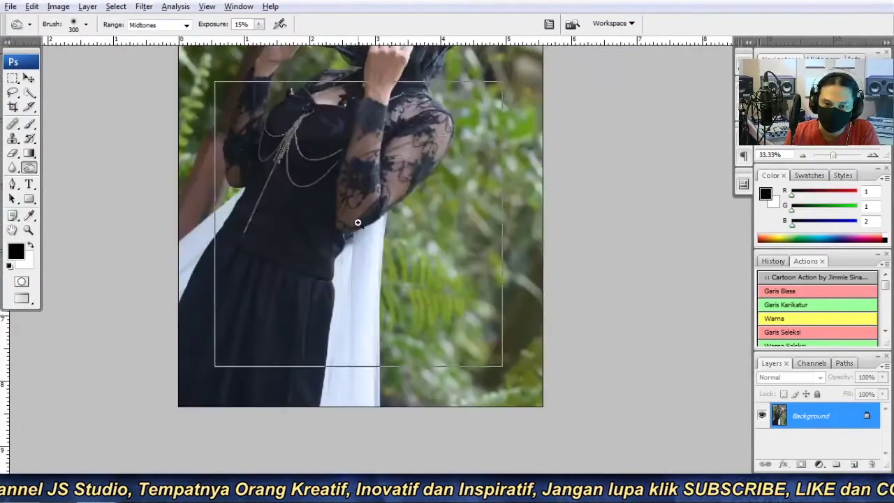
scroll(354, 299, up, 5)
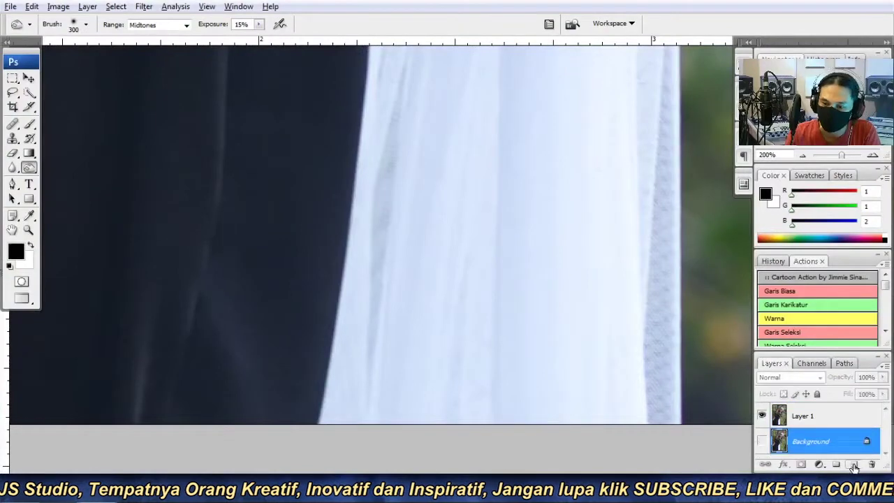
key(ctrl+BackSpace)
click(803, 415)
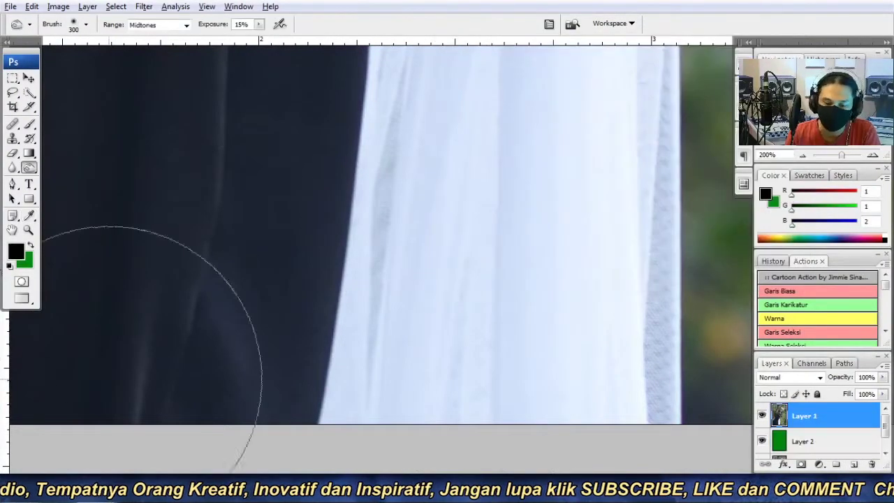
- Start a Pen-tool outline along the dress edge, sleeve and lace arm up to the shoulder
key(p)
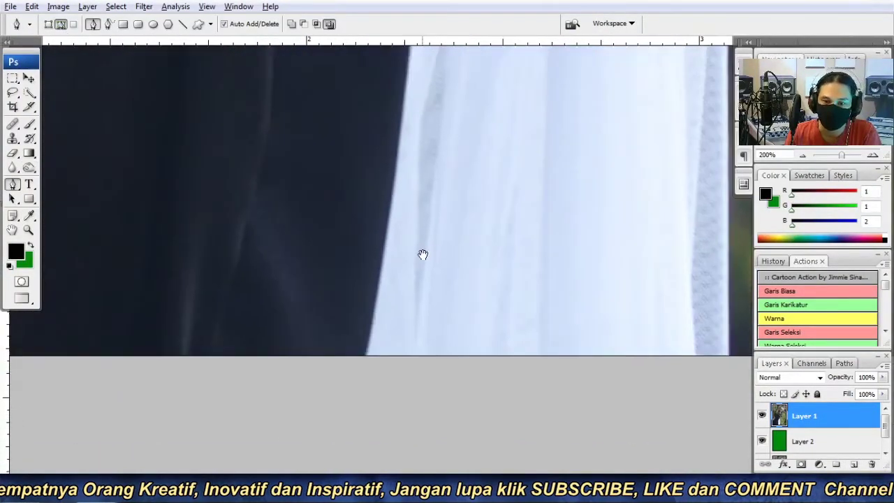
scroll(421, 254, up, 1)
click(407, 279)
click(379, 176)
scroll(379, 176, up, 2)
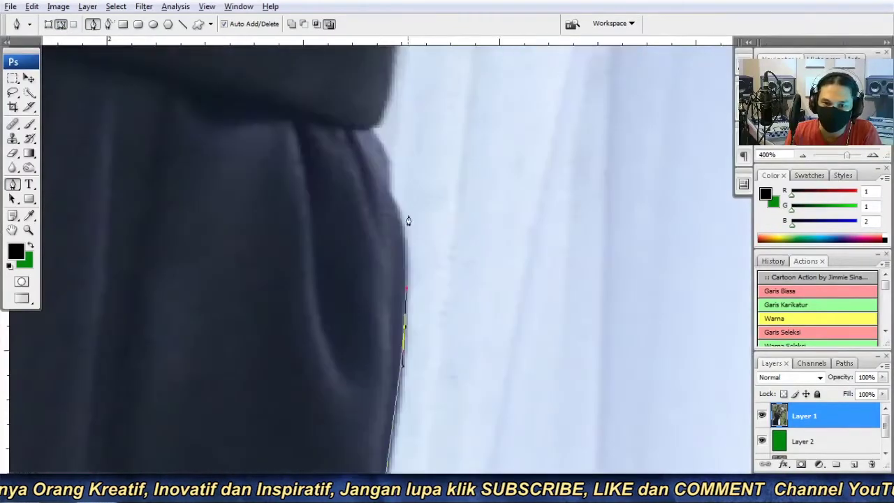
click(407, 216)
scroll(408, 217, up, 2)
scroll(399, 204, up, 2)
drag(364, 329, 365, 300)
scroll(364, 300, up, 2)
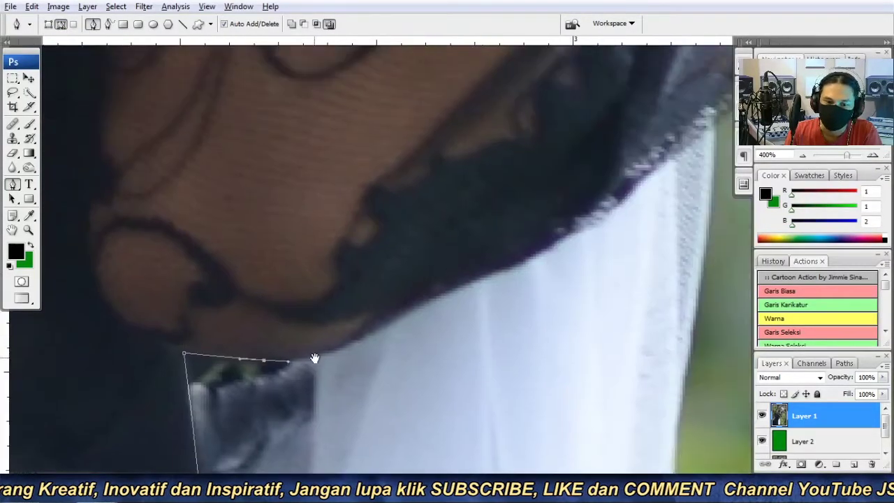
scroll(515, 259, up, 2)
scroll(428, 339, up, 1)
drag(429, 337, 466, 309)
scroll(467, 310, up, 2)
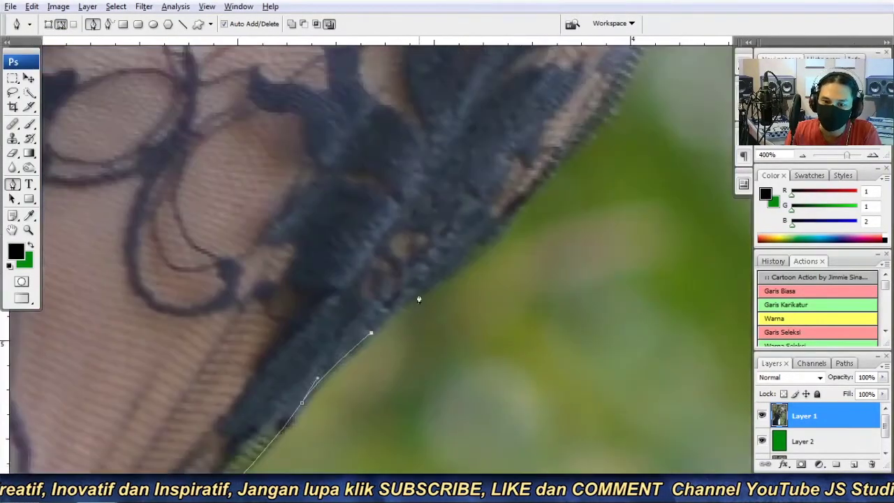
scroll(466, 309, up, 2)
scroll(489, 279, up, 2)
scroll(502, 240, up, 1)
drag(503, 241, 506, 173)
scroll(506, 173, up, 2)
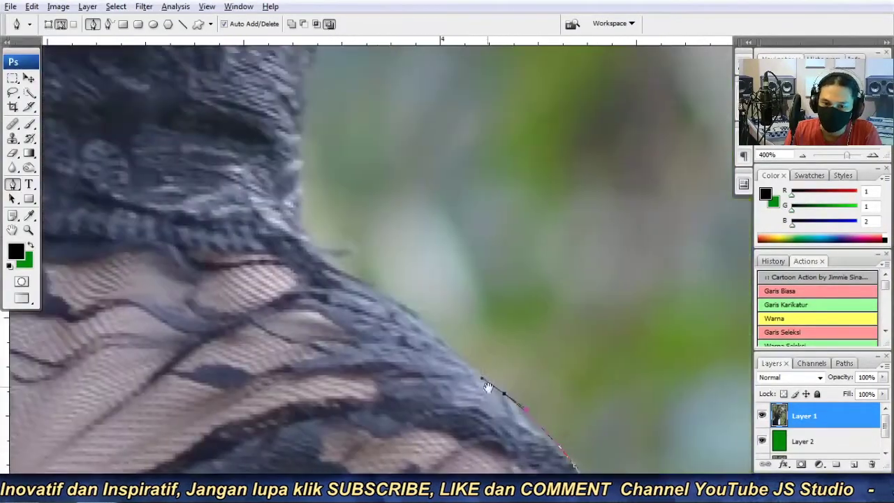
scroll(453, 244, up, 2)
scroll(405, 265, up, 2)
scroll(379, 284, up, 1)
click(371, 294)
- Trace the outline around the crown spikes and down the crown's side
scroll(380, 284, up, 2)
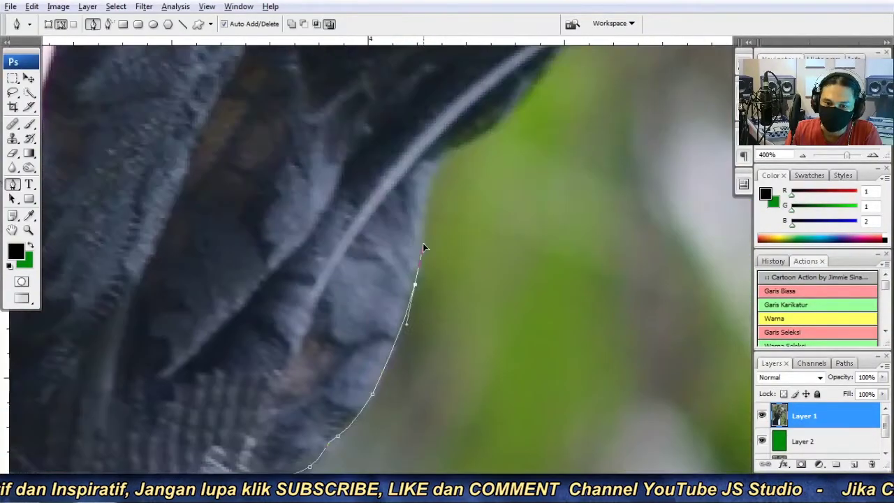
scroll(422, 243, up, 2)
scroll(487, 324, up, 2)
scroll(563, 207, up, 3)
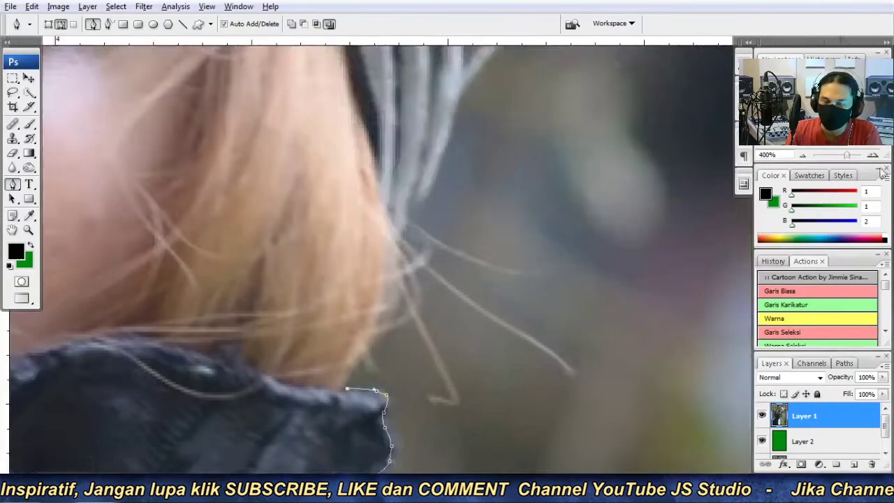
scroll(463, 335, up, 2)
scroll(483, 295, up, 2)
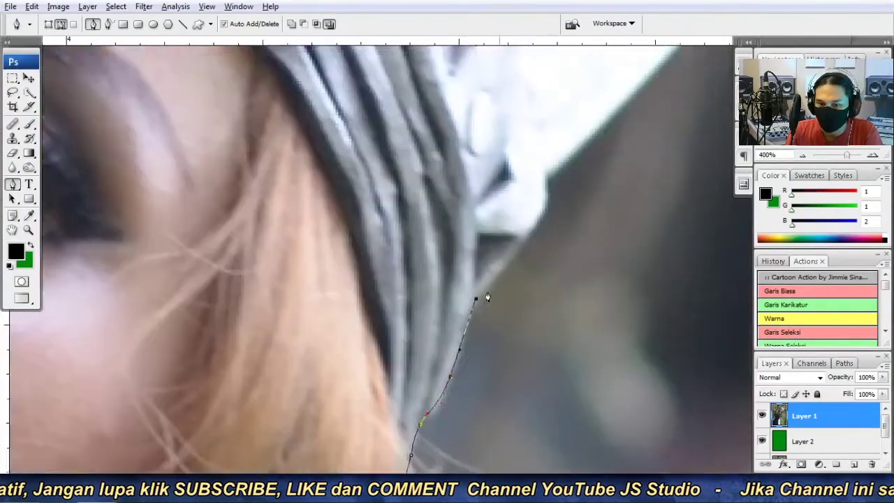
scroll(588, 124, up, 3)
scroll(518, 209, up, 2)
click(529, 183)
click(303, 229)
scroll(442, 170, right, 2)
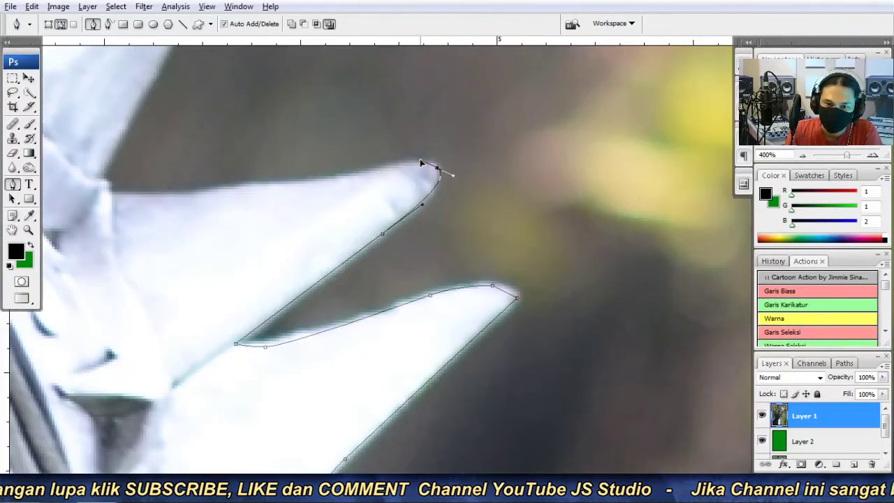
scroll(250, 259, up, 2)
scroll(263, 294, up, 2)
scroll(264, 293, up, 2)
scroll(295, 255, left, 2)
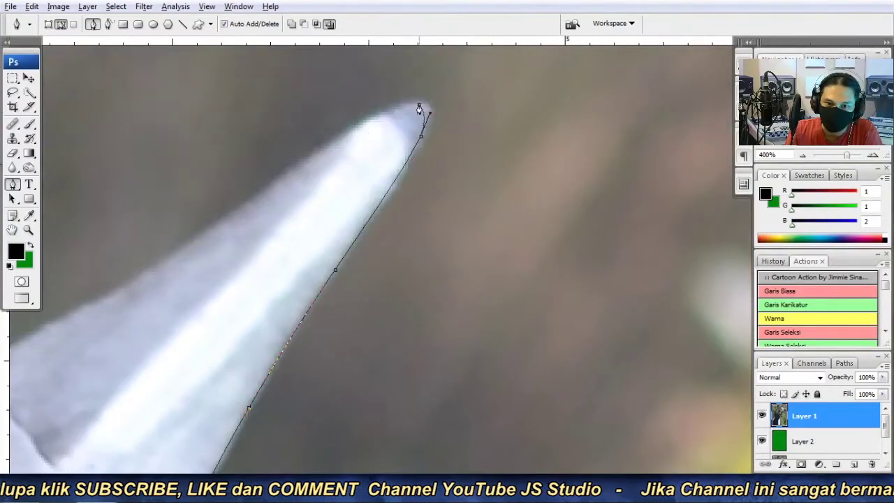
scroll(419, 110, left, 3)
scroll(143, 295, up, 2)
scroll(174, 279, left, 1)
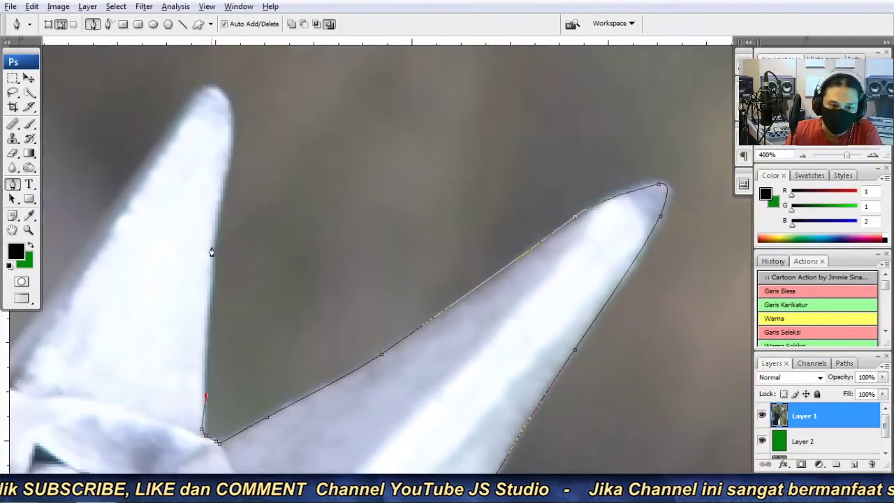
scroll(213, 251, up, 2)
scroll(219, 299, left, 3)
scroll(218, 300, up, 2)
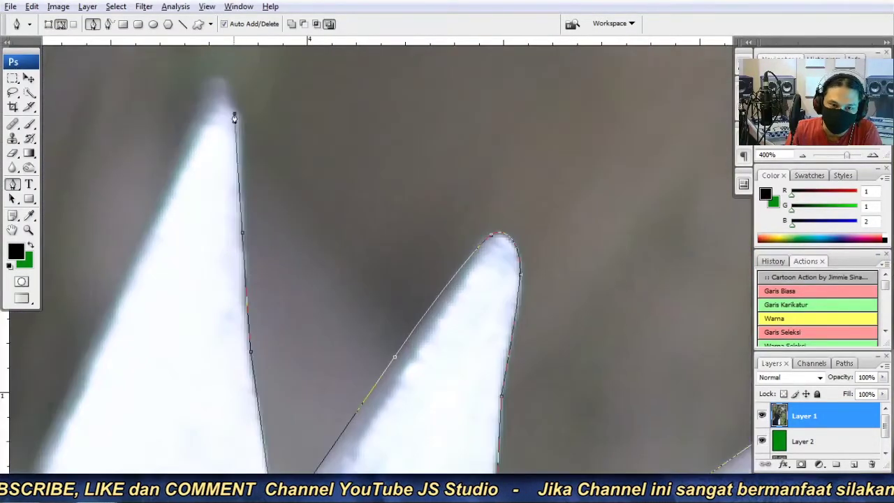
scroll(236, 116, left, 3)
scroll(280, 343, down, 1)
scroll(243, 340, left, 2)
click(329, 232)
scroll(311, 236, down, 3)
scroll(312, 236, left, 2)
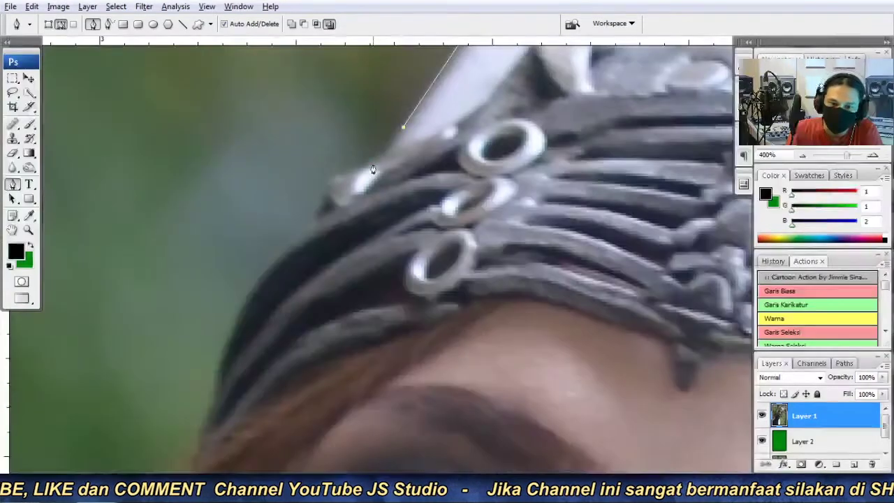
click(253, 277)
- Continue the outline along the hair and collar edges
scroll(272, 289, down, 1)
scroll(268, 203, down, 3)
scroll(267, 203, left, 2)
click(267, 203)
scroll(268, 203, down, 3)
scroll(268, 203, left, 3)
click(555, 197)
click(560, 246)
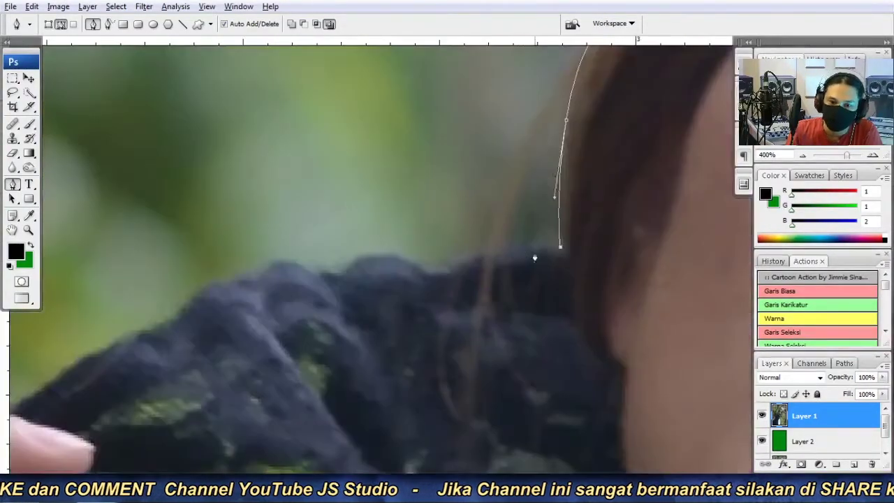
click(235, 275)
click(206, 283)
scroll(250, 285, down, 3)
scroll(250, 285, left, 3)
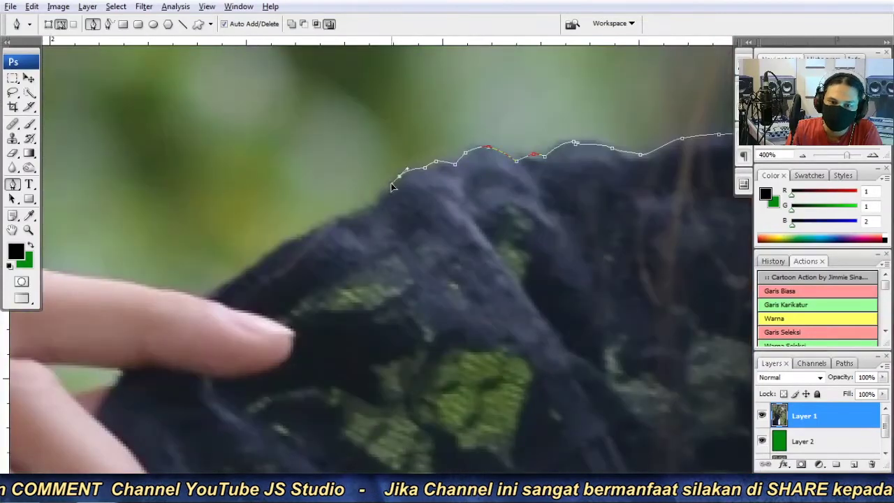
- Trace around the fingers, fingertip and down the edge of the hand
click(202, 307)
scroll(203, 307, down, 1)
scroll(203, 307, left, 3)
click(535, 247)
click(384, 244)
key(ctrl+plus)
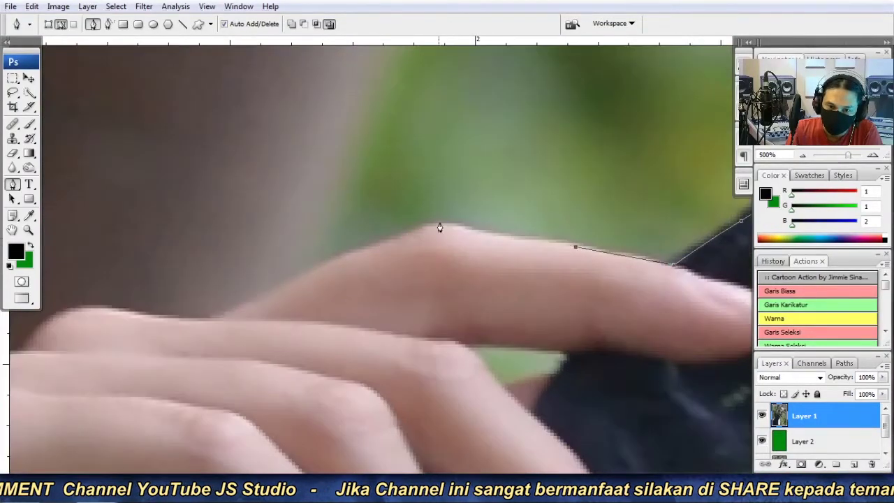
click(342, 265)
scroll(342, 265, down, 1)
scroll(342, 265, left, 2)
scroll(201, 271, down, 2)
key(ctrl+minus)
click(325, 355)
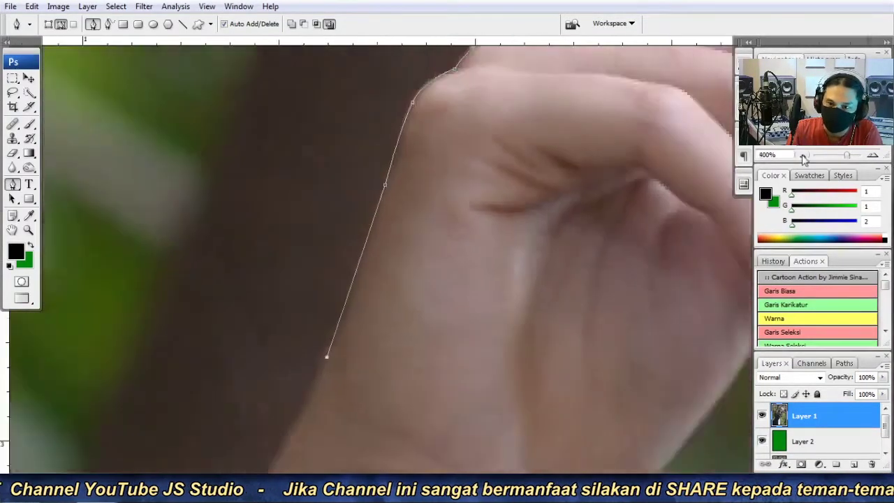
scroll(333, 324, down, 2)
scroll(332, 324, left, 1)
- Outline the lace sleeve and dress side back to the start, then load the path as a selection
drag(303, 414, 347, 245)
click(289, 379)
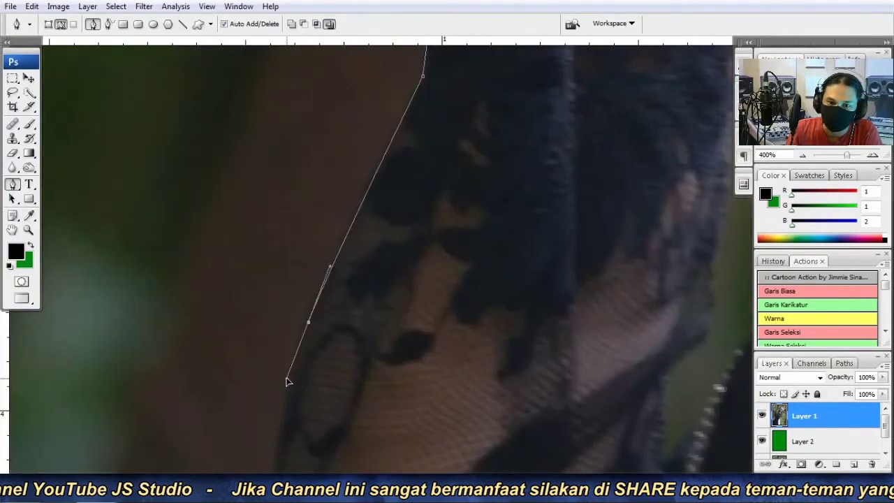
mouse_move(289, 379)
mouse_down()
mouse_move(275, 173)
mouse_move(324, 219)
mouse_up()
click(284, 309)
drag(296, 292, 327, 326)
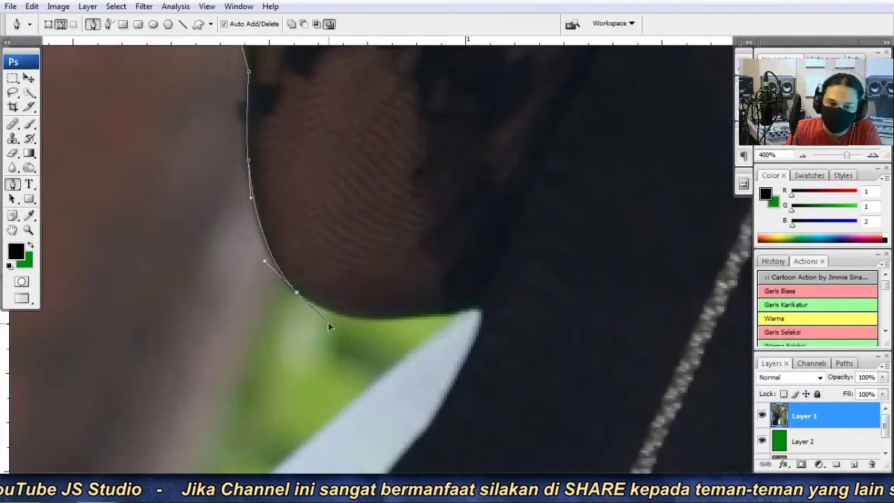
drag(482, 323, 533, 137)
mouse_move(463, 263)
mouse_down()
mouse_move(423, 293)
mouse_move(399, 224)
mouse_up()
drag(273, 379, 253, 369)
key(ctrl+minus)
drag(178, 279, 293, 280)
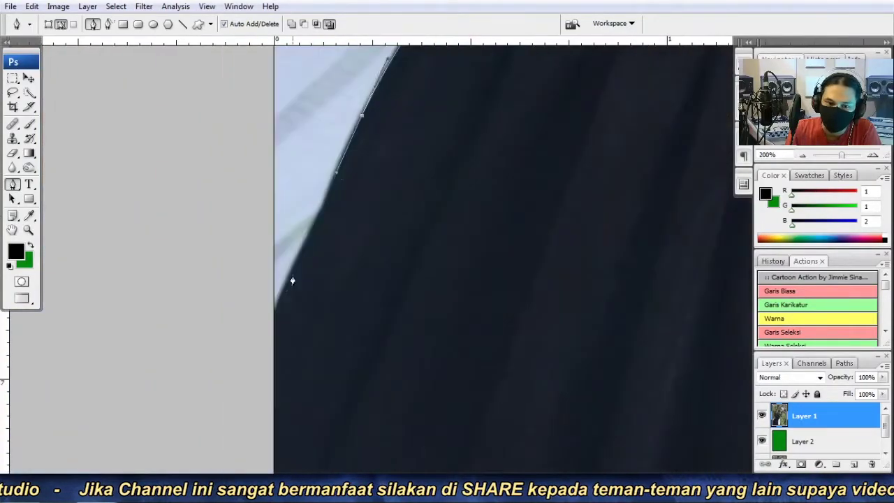
key(ctrl+0)
key(ctrl+Return)
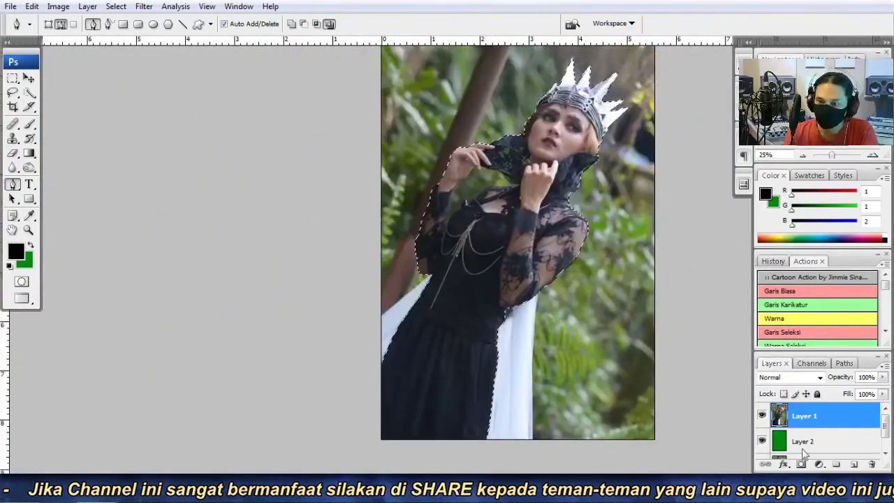
- Mask the photo copy to the figure selection and inspect the mask edges up close
click(801, 464)
key(ctrl+plus)
key(ctrl+plus)
key(ctrl+plus)
key(ctrl+plus)
key(ctrl+plus)
key(ctrl+plus)
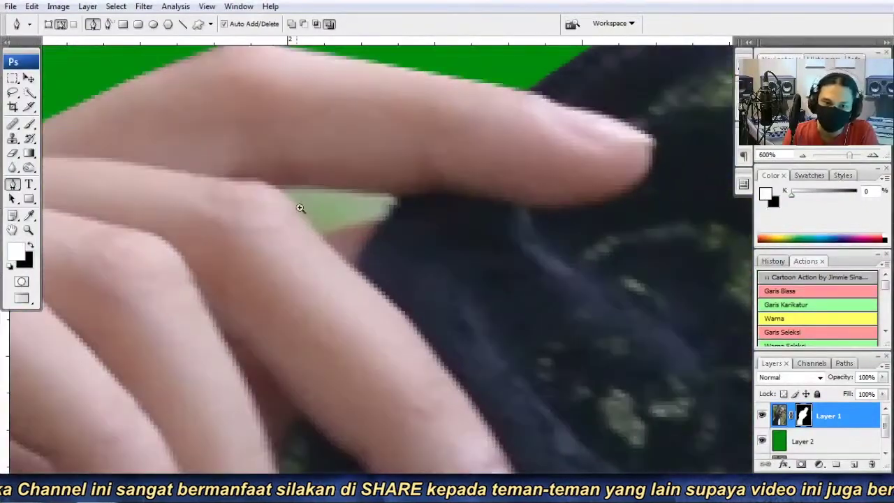
scroll(817, 315, down, 2)
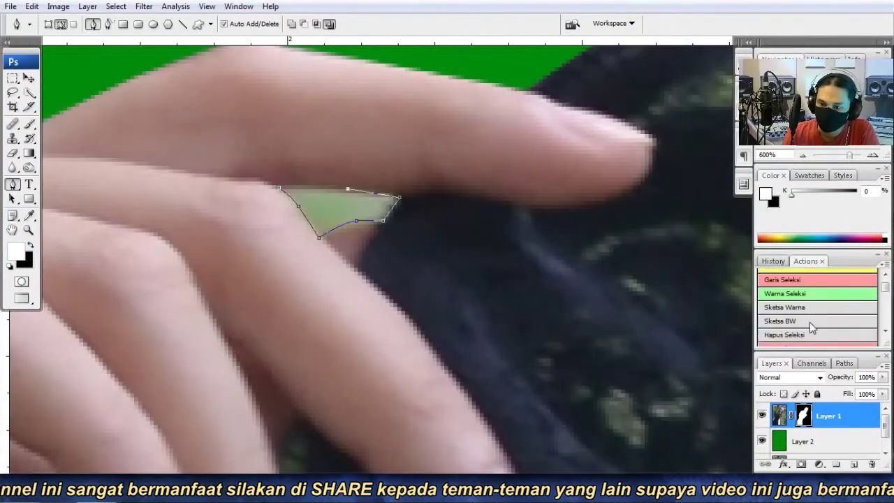
scroll(664, 321, down, 3)
scroll(463, 305, down, 3)
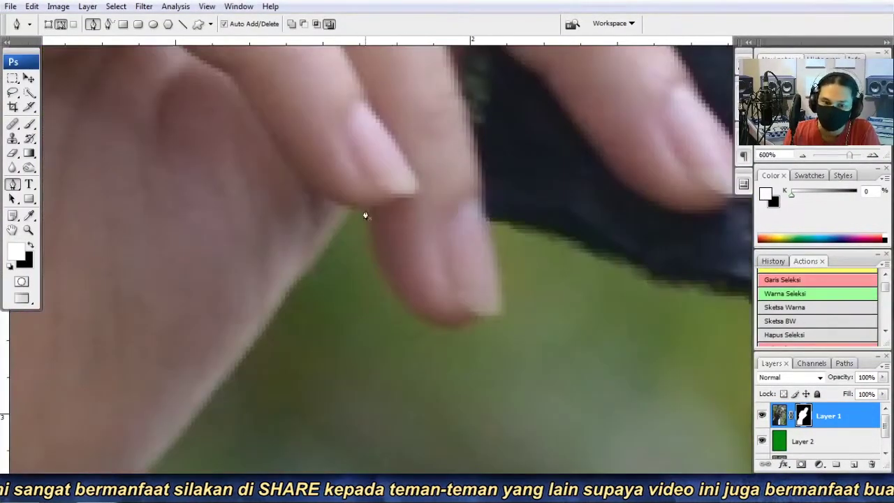
key(ctrl+minus)
key(ctrl+minus)
scroll(495, 265, up, 2)
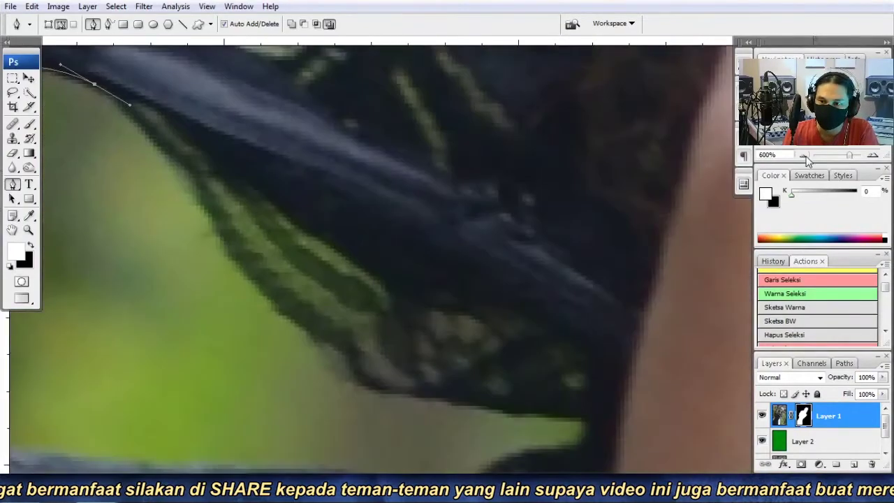
scroll(433, 259, up, 2)
scroll(514, 389, down, 3)
scroll(409, 253, down, 3)
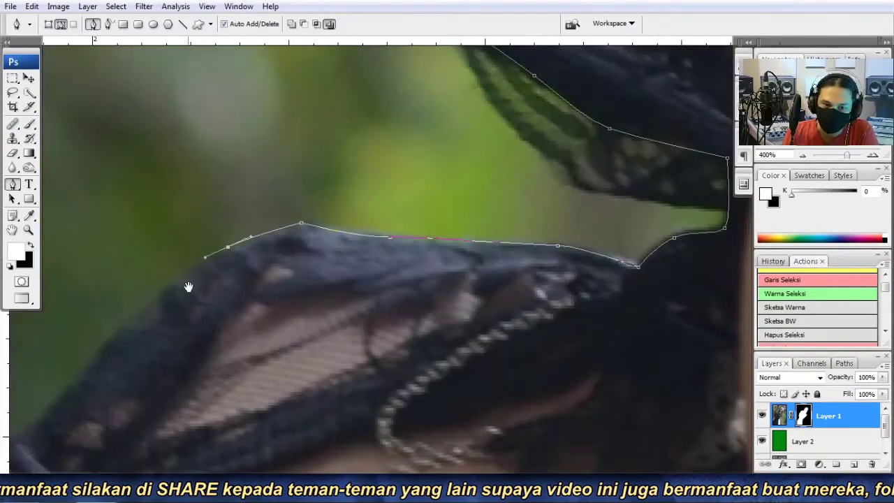
scroll(190, 289, down, 3)
scroll(249, 323, down, 2)
scroll(205, 342, down, 3)
scroll(204, 342, left, 5)
- Trace the leftover background beside the ring, cloth and arm edges and load it as a selection
click(366, 194)
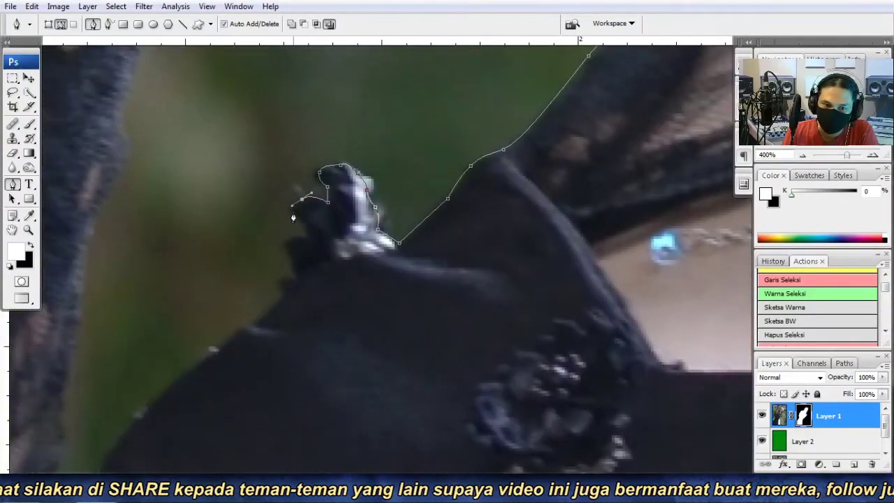
drag(298, 268, 351, 208)
scroll(413, 179, down, 3)
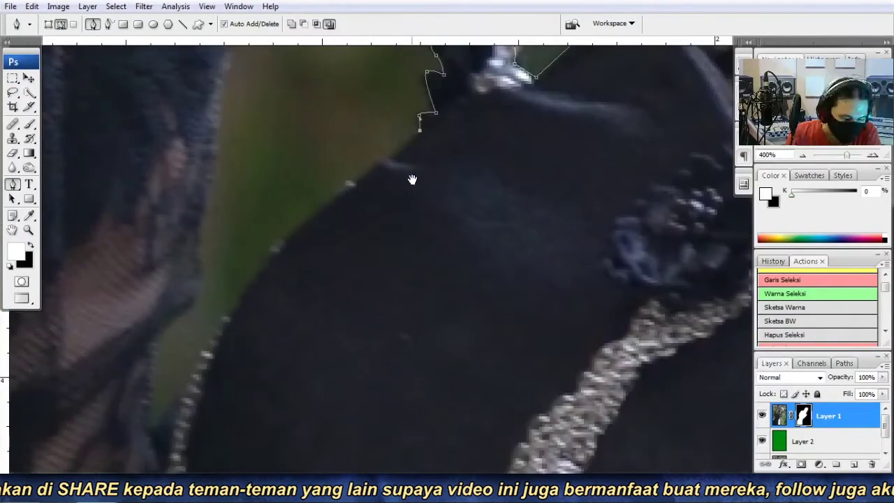
scroll(413, 180, left, 3)
click(277, 268)
click(225, 352)
scroll(225, 352, up, 3)
scroll(225, 352, left, 5)
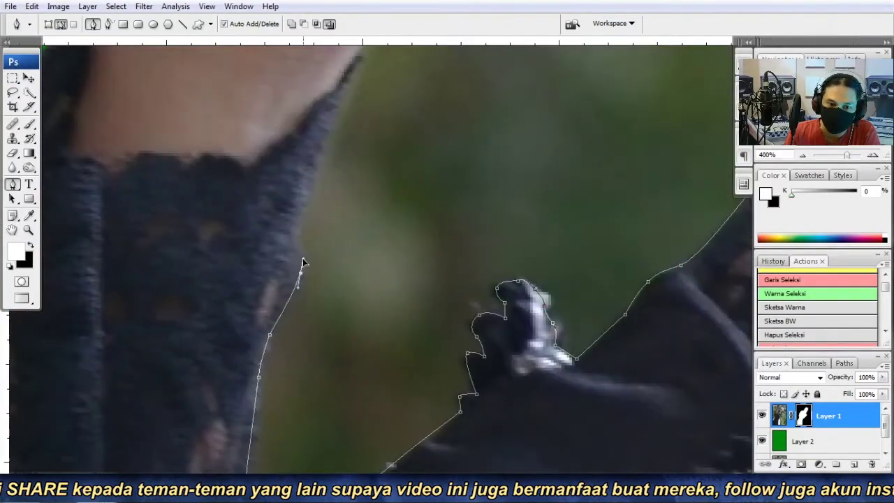
click(299, 259)
drag(302, 227, 333, 215)
key(ctrl+Return)
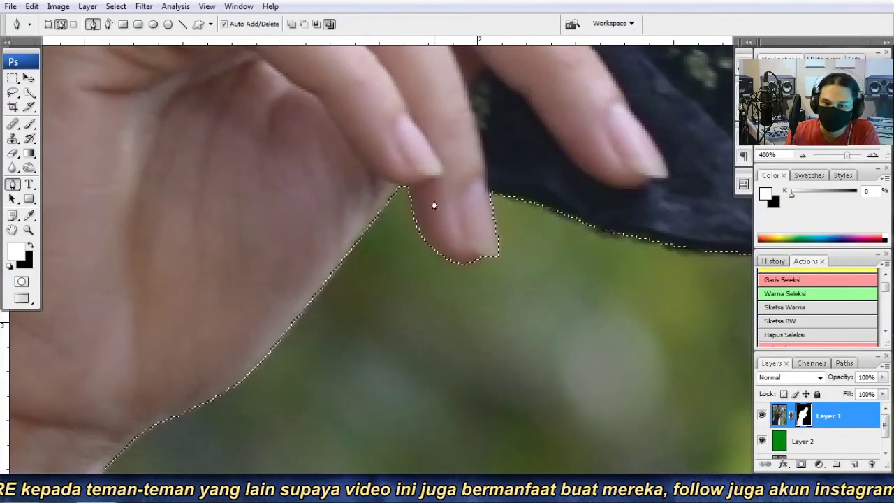
- Delete the selected background from the mask, deselect, and load the mask as a selection
click(802, 155)
key(Delete)
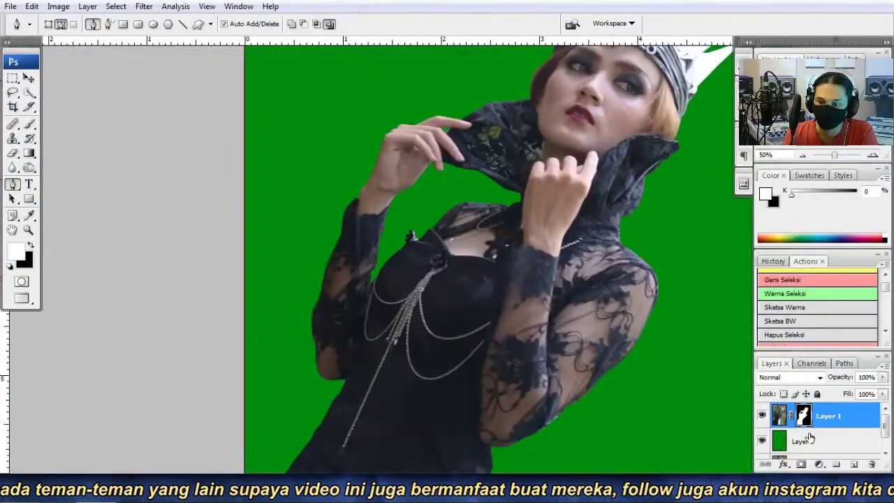
scroll(455, 322, up, 2)
scroll(456, 321, down, 2)
scroll(506, 284, down, 1)
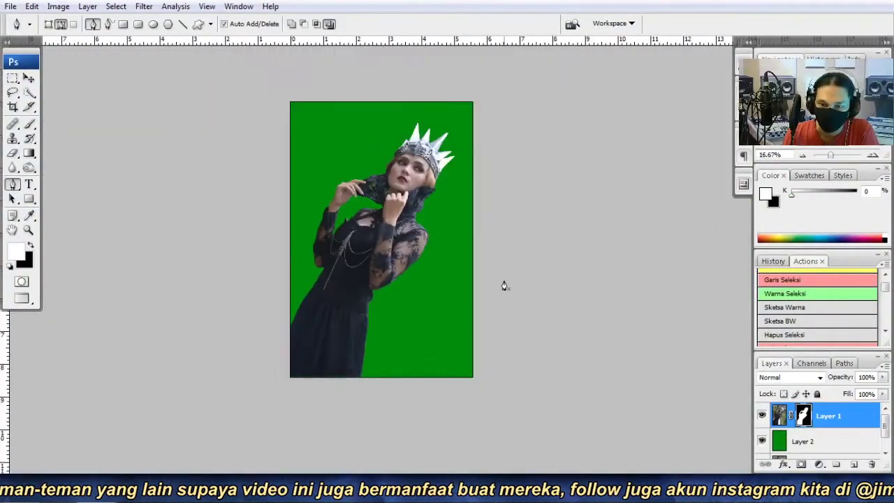
key(ctrl+d)
key(ctrl+plus)
key(ctrl+plus)
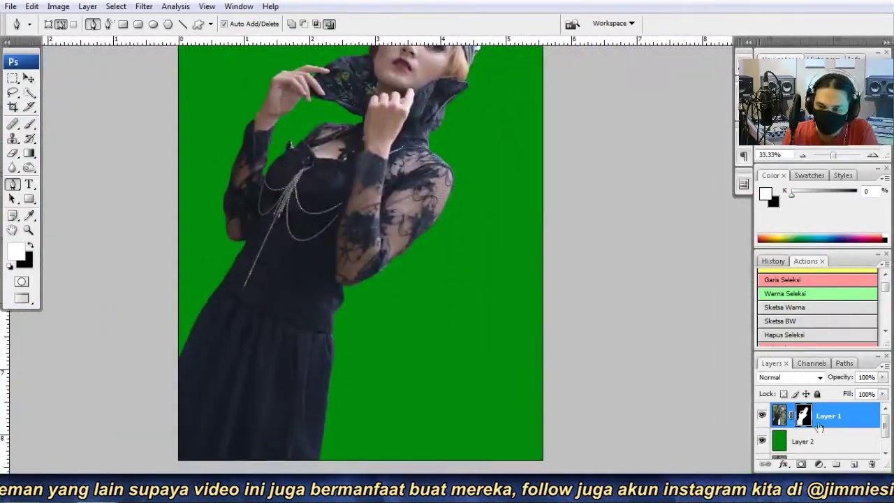
ctrl+click(803, 417)
key(ctrl+plus)
key(ctrl+plus)
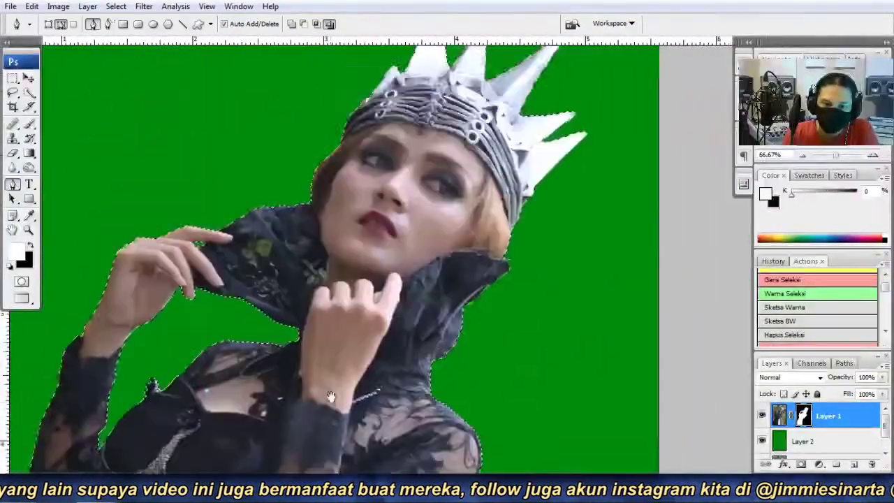
- Create and close a blank new document, then hide the green backdrop layer
key(ctrl+0)
key(ctrl+n)
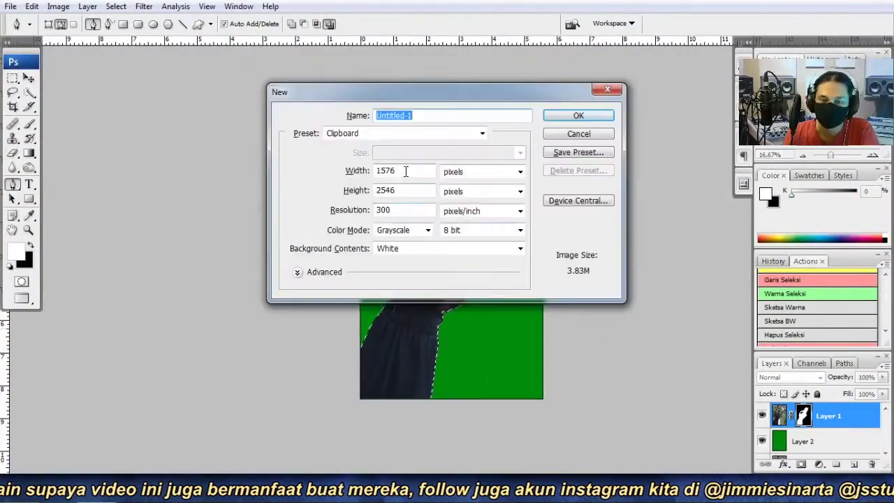
key(Return)
key(ctrl+w)
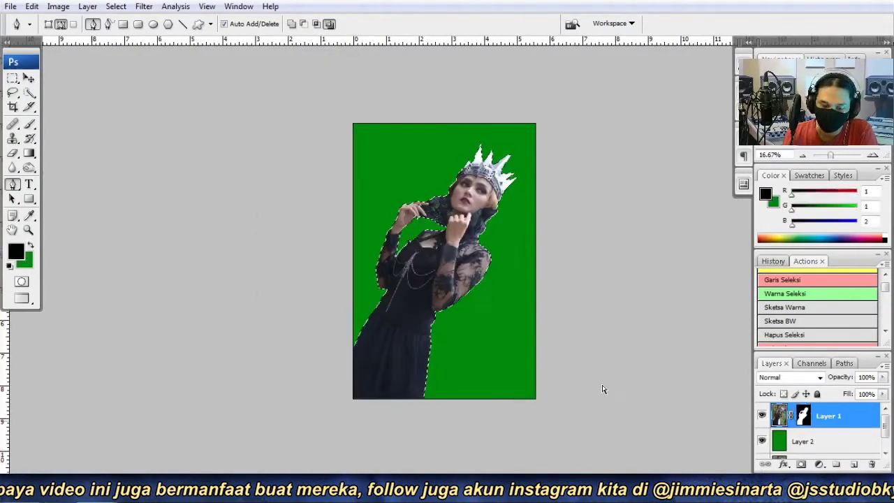
click(761, 440)
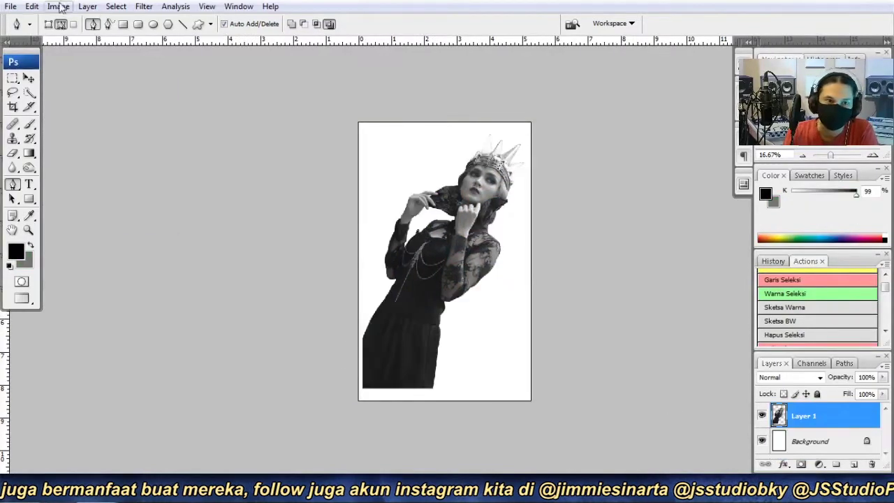
click(58, 6)
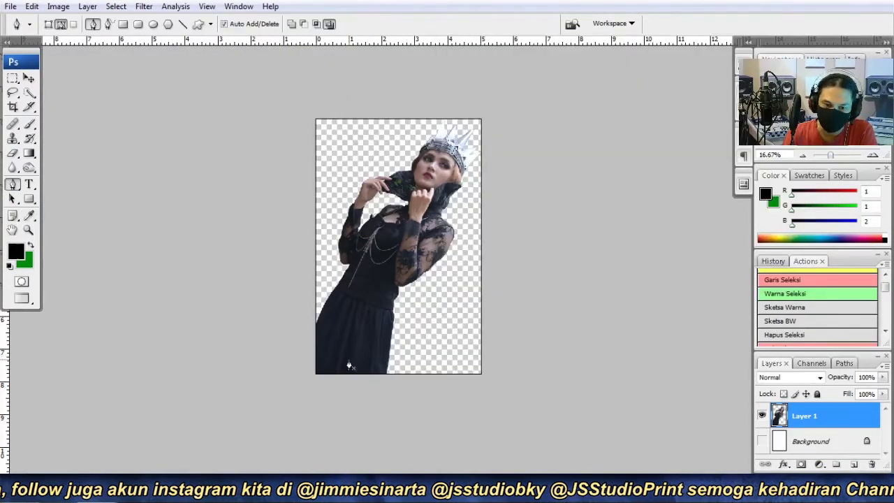
- Widen the canvas to the right using Canvas Size anchored at the left
key(ctrl+alt+c)
mouse_move(335, 75)
mouse_down()
mouse_move(575, 76)
mouse_move(518, 74)
mouse_up()
click(669, 232)
text(15.027)
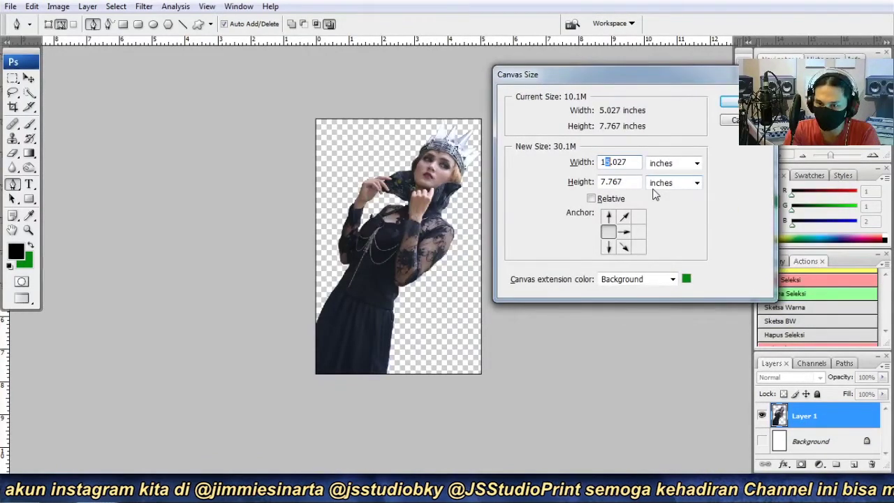
key(Return)
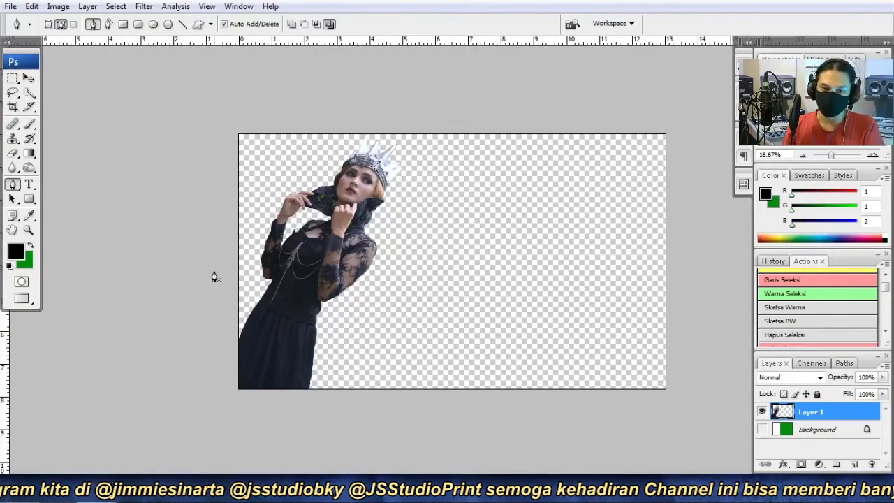
- Tilt the queen on Layer 1 slightly and shrink her a little with Free Transform
click(30, 79)
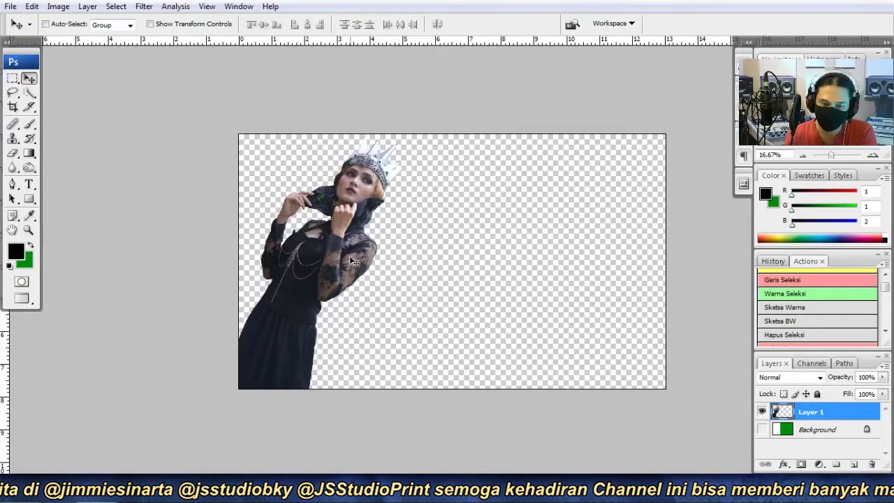
key(ctrl+t)
drag(419, 420, 443, 410)
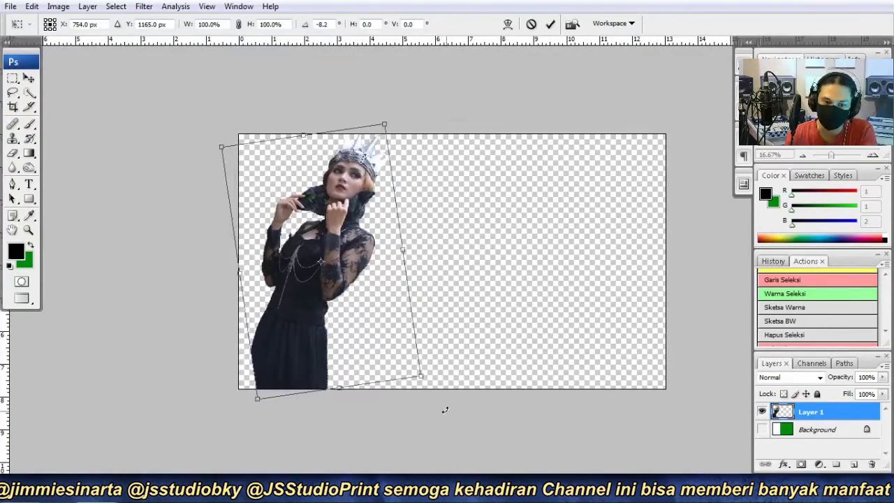
drag(380, 121, 366, 143)
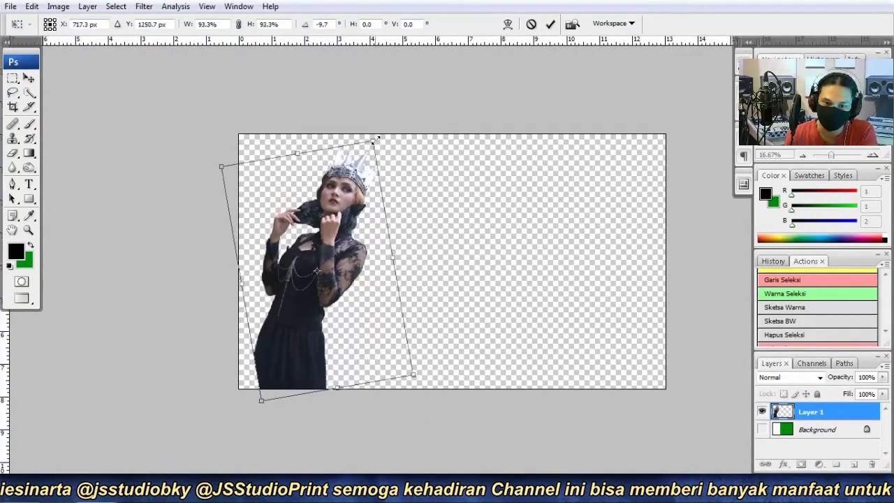
drag(430, 394, 442, 380)
key(Escape)
- Copy a skirt piece to Layer 2, then rotate it into place at the lower left
key(ctrl+plus)
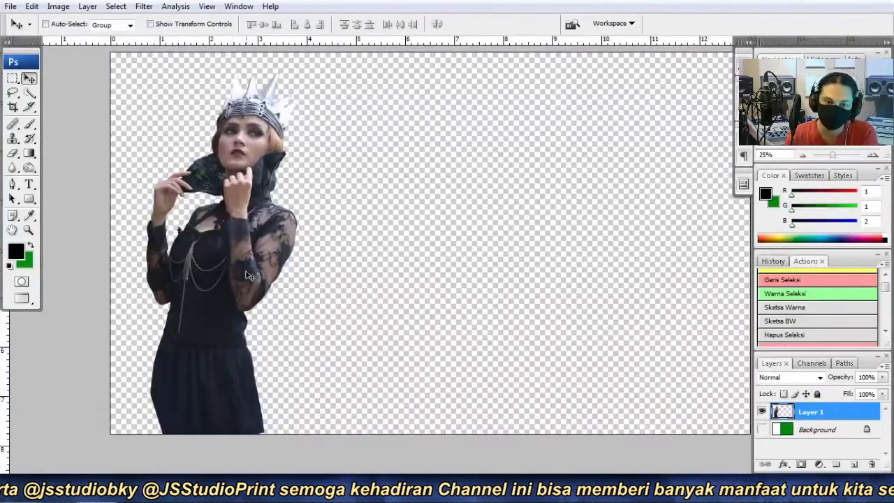
key(ctrl+plus)
key(ctrl+plus)
key(ctrl+minus)
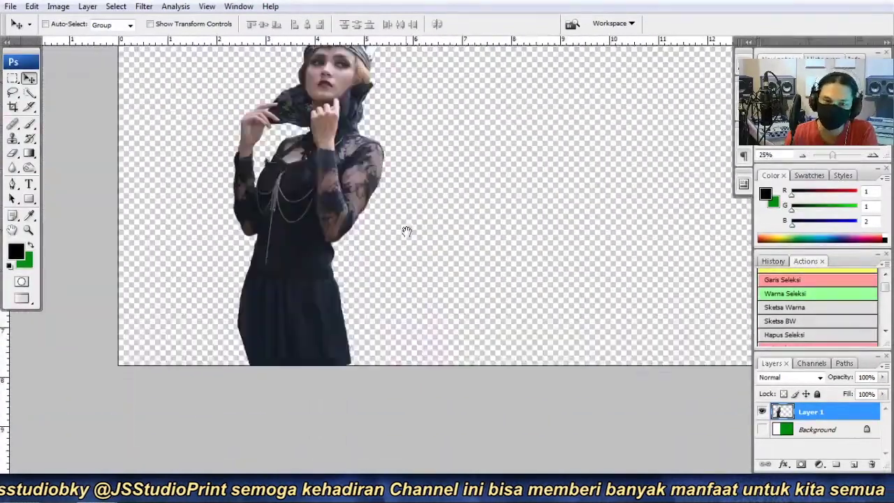
key(ctrl+plus)
key(m)
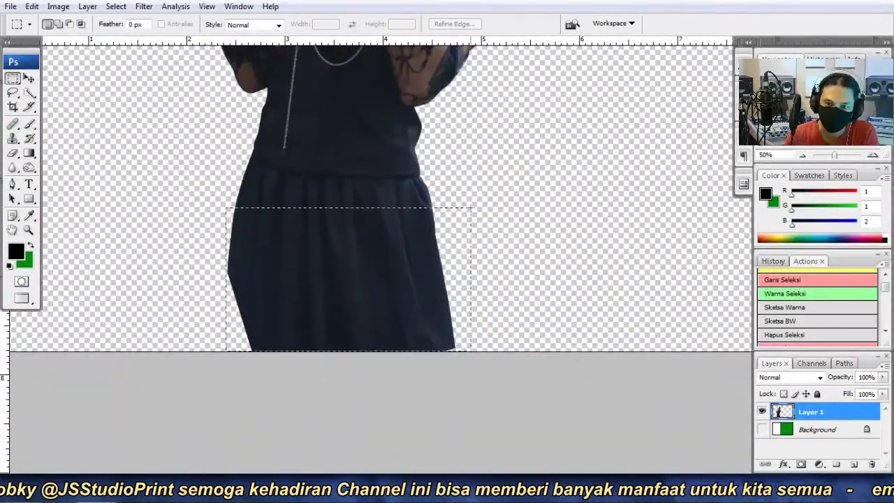
key(ctrl+j)
key(ctrl+t)
drag(494, 365, 472, 395)
drag(396, 279, 283, 320)
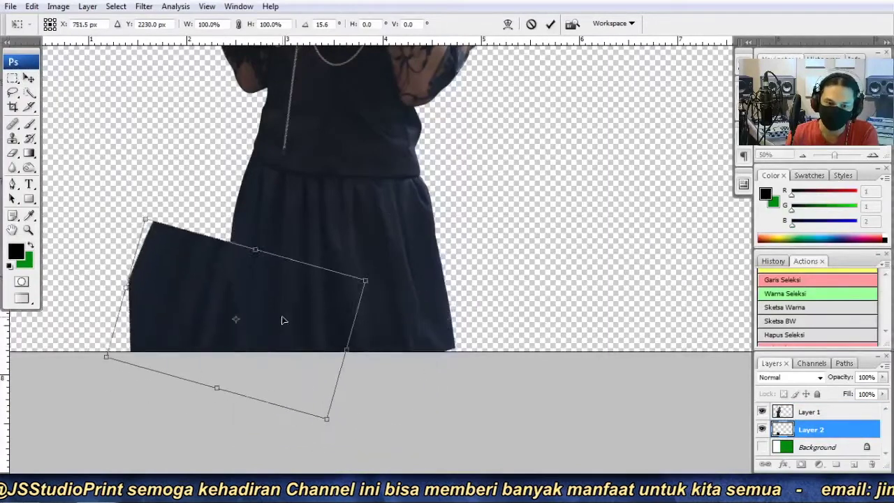
mouse_move(363, 432)
mouse_down()
mouse_move(395, 435)
mouse_move(359, 343)
mouse_up()
key(Return)
- Outline the overhanging part of the copied skirt piece with a path and delete it
key(ctrl+plus)
key(e)
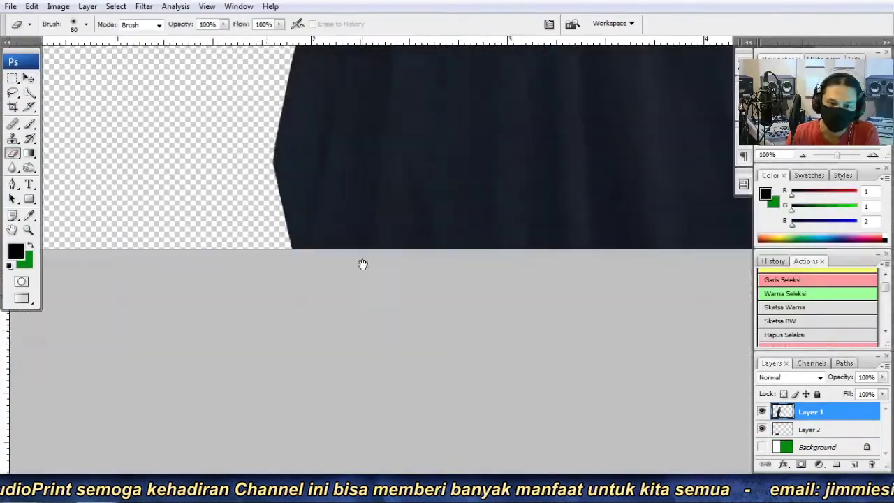
scroll(362, 263, up, 4)
right_click(347, 234)
key(Escape)
key(m)
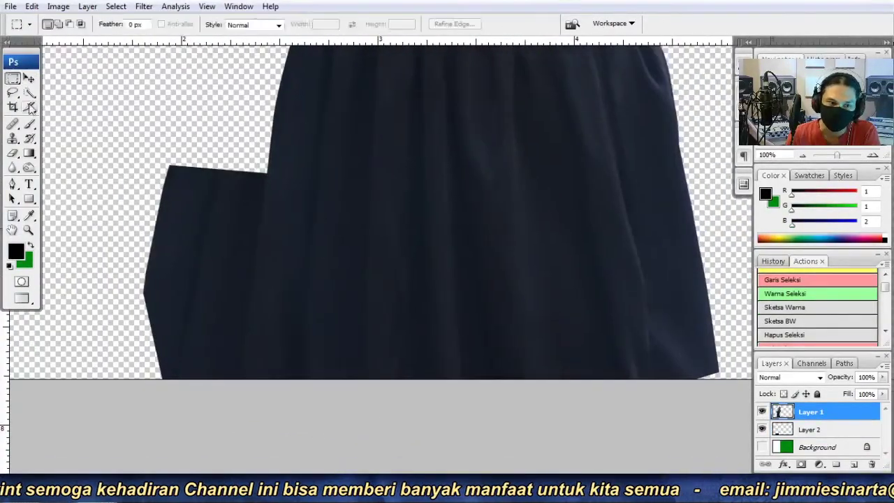
key(p)
click(241, 412)
key(ctrl+Return)
click(808, 429)
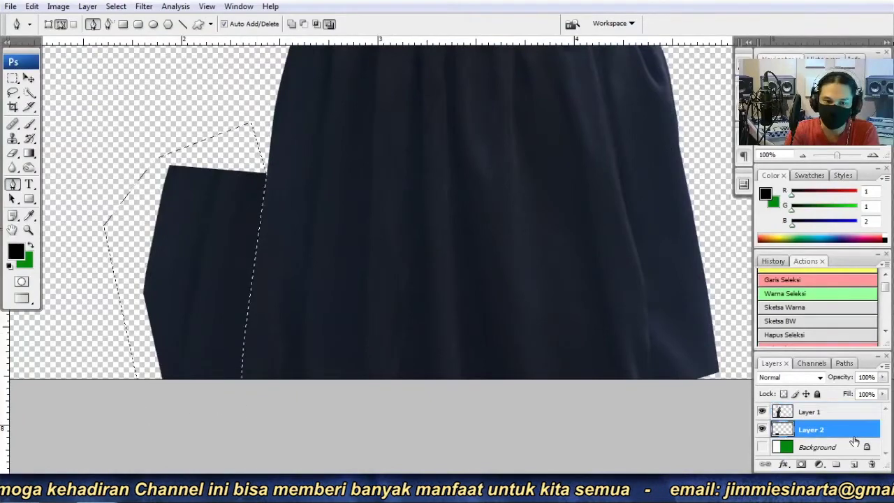
key(Delete)
- Merge the skirt piece into the queen layer and begin saving it as a new file
key(ctrl+minus)
key(ctrl+minus)
key(ctrl+minus)
shift+click(809, 412)
right_click(809, 411)
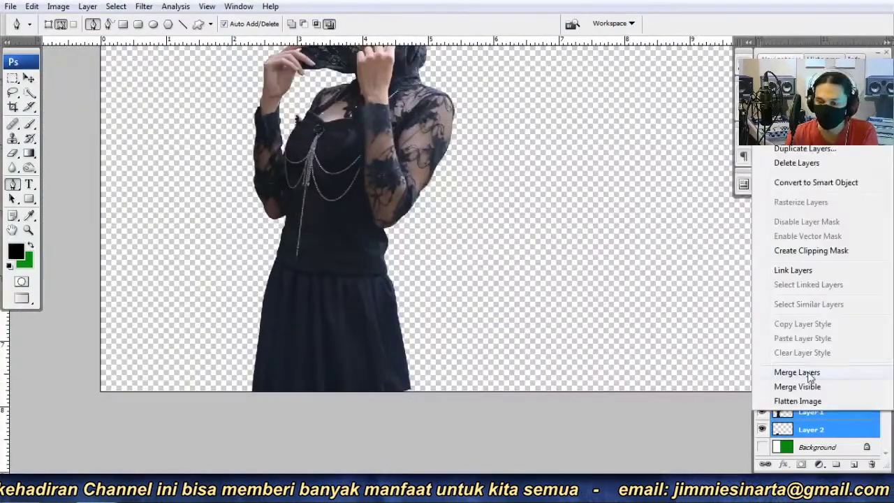
click(786, 369)
key(ctrl+shift+s)
click(713, 89)
- Save the file as 'Dispersi Gagak' in the Dispersion 2 folder
double_click(616, 143)
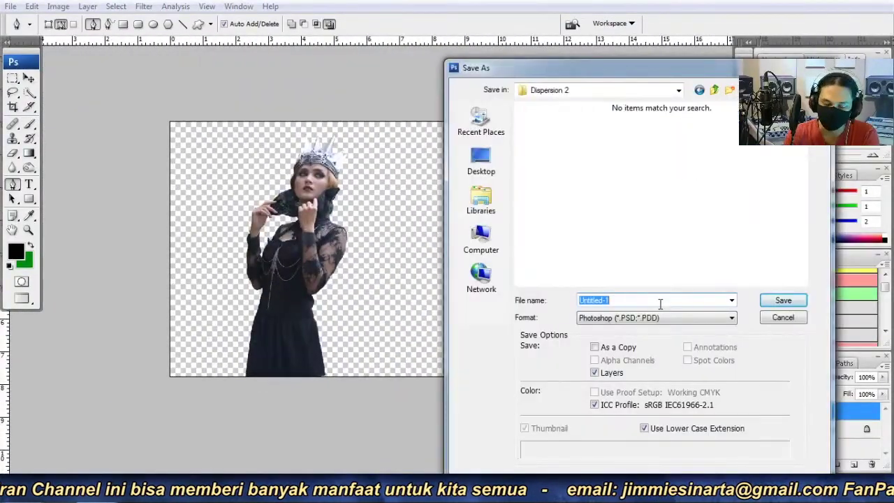
key(Return)
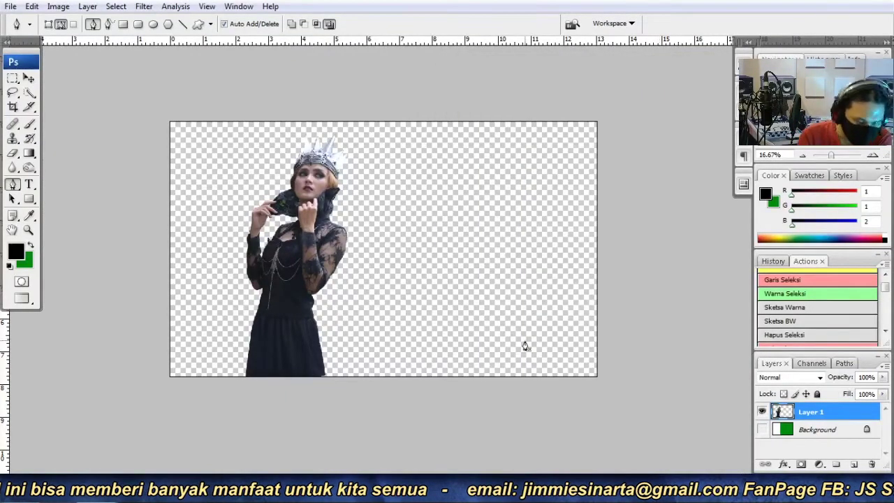
key(ctrl+plus)
drag(530, 297, 511, 280)
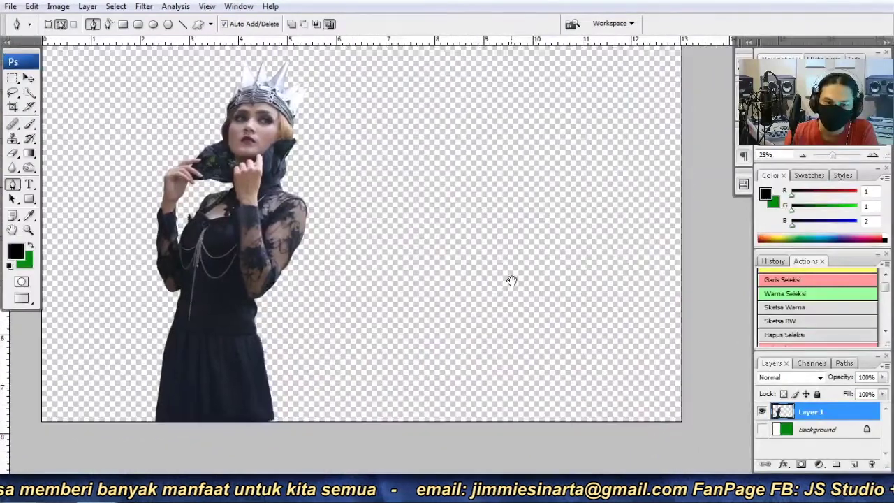
key(ctrl+minus)
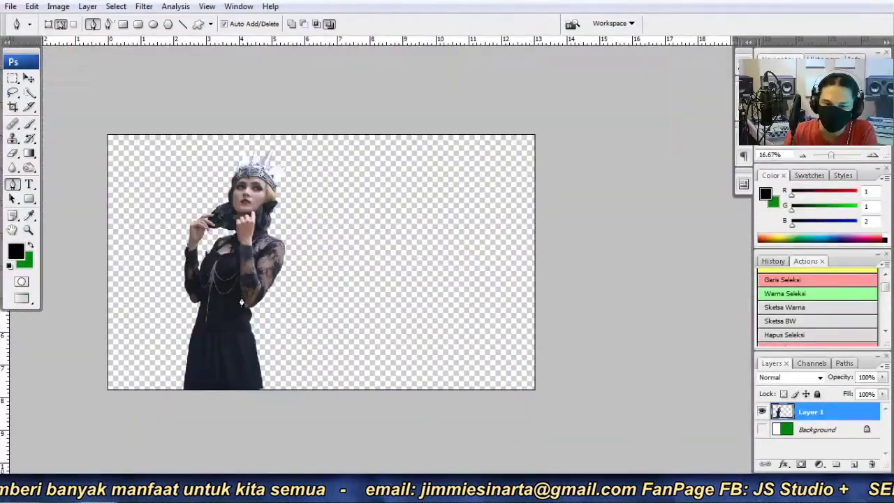
- Reduce the image width to 2300 in Image Size
key(ctrl+plus)
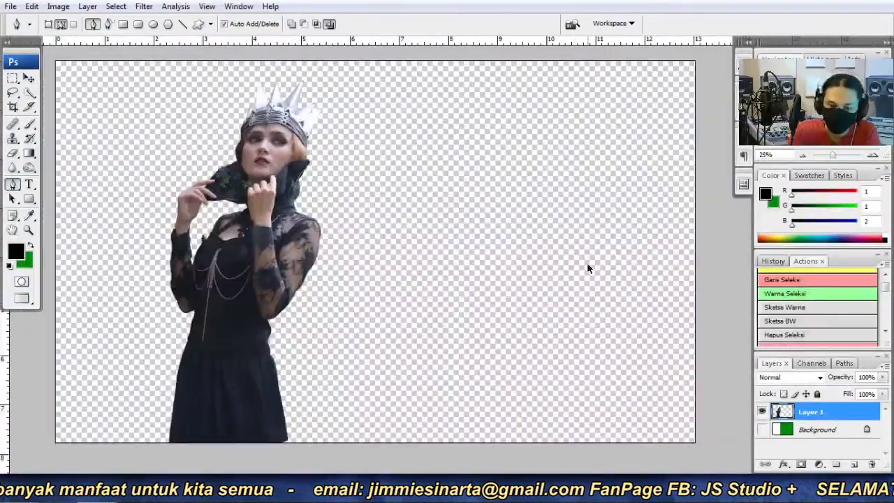
key(ctrl+alt+i)
text(2300)
key(Return)
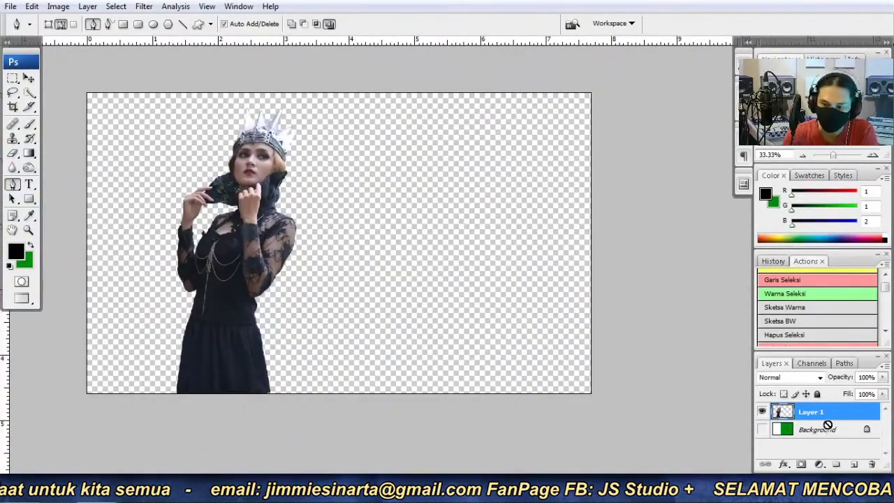
- Duplicate the queen's layer twice
key(ctrl+j)
key(ctrl+j)
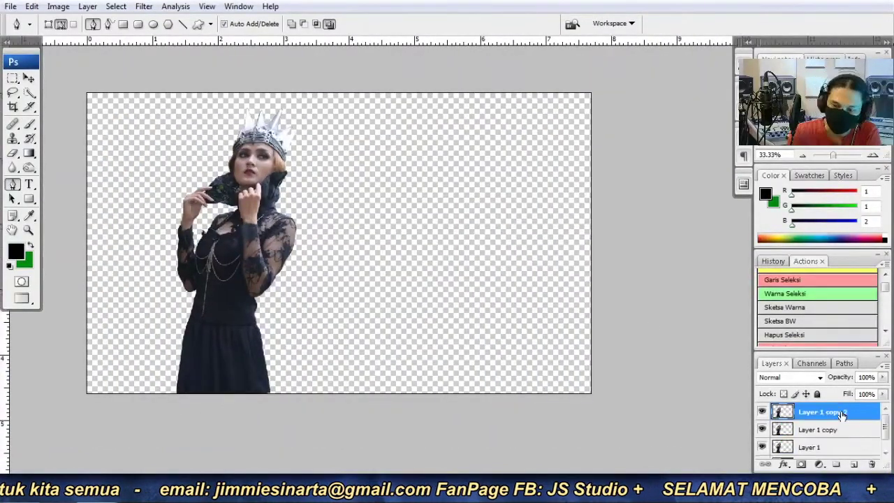
click(808, 431)
text(Efek Dispersi)
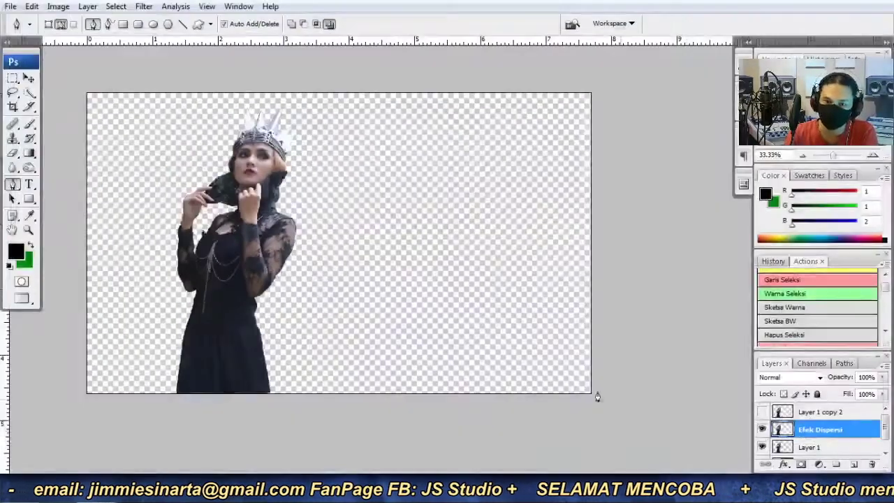
click(144, 6)
- Forward-warp the Efek Dispersi dress in Liquify into a long sweep toward the upper right
click(157, 82)
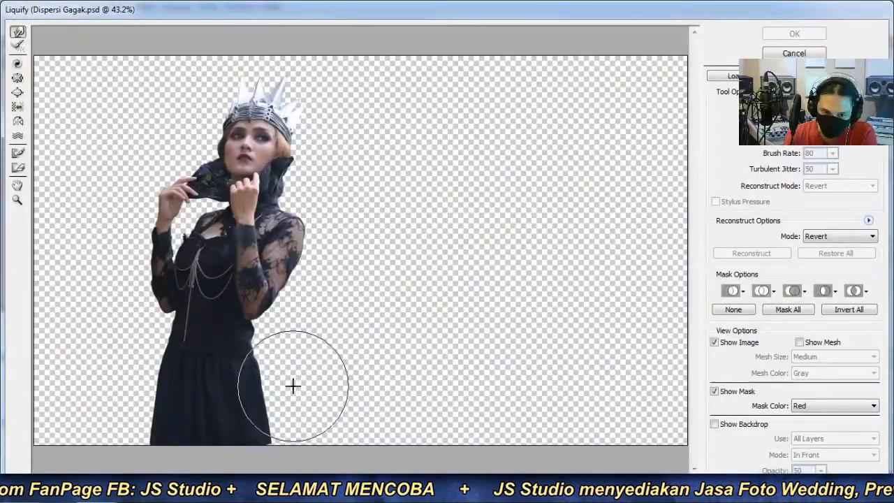
mouse_move(280, 342)
mouse_down()
mouse_move(468, 403)
mouse_move(530, 437)
mouse_move(654, 425)
mouse_move(545, 427)
mouse_move(441, 305)
mouse_move(594, 329)
mouse_move(685, 366)
mouse_move(658, 335)
mouse_move(531, 293)
mouse_up()
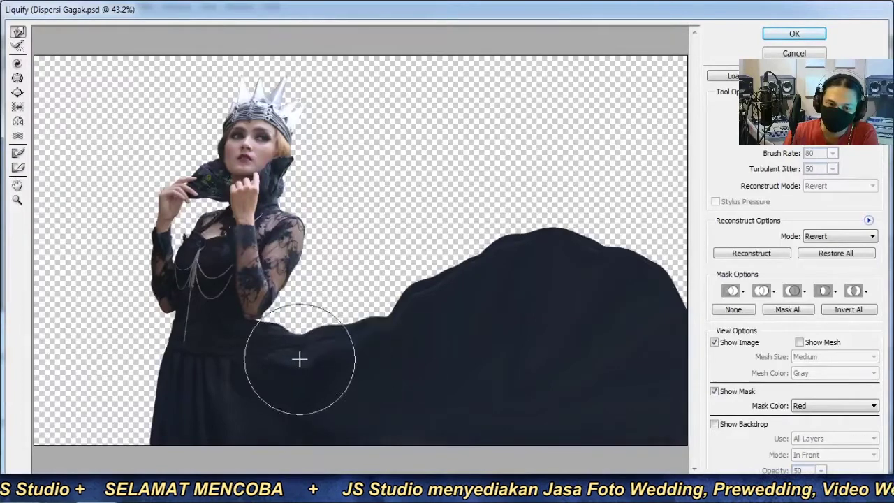
mouse_move(299, 358)
mouse_down()
mouse_move(375, 333)
mouse_move(389, 313)
mouse_move(628, 308)
mouse_move(605, 243)
mouse_move(479, 259)
mouse_move(417, 312)
mouse_move(380, 302)
mouse_move(479, 247)
mouse_move(649, 221)
mouse_move(631, 202)
mouse_move(549, 256)
mouse_up()
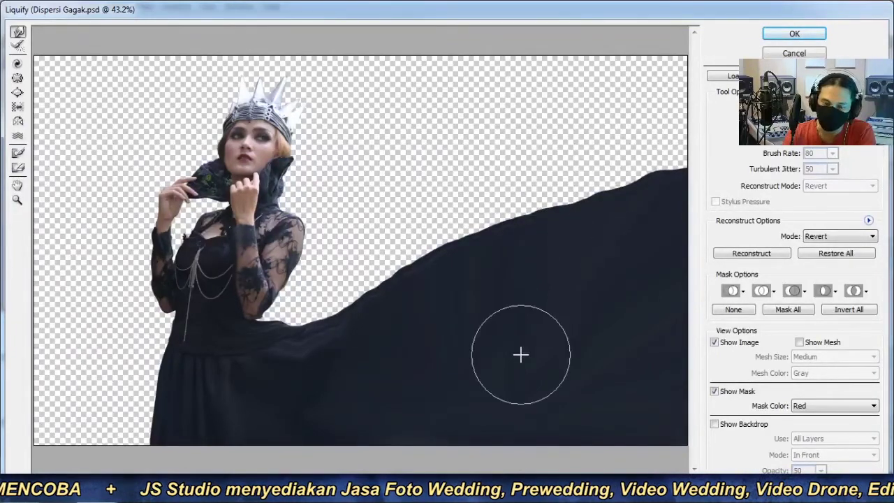
click(794, 33)
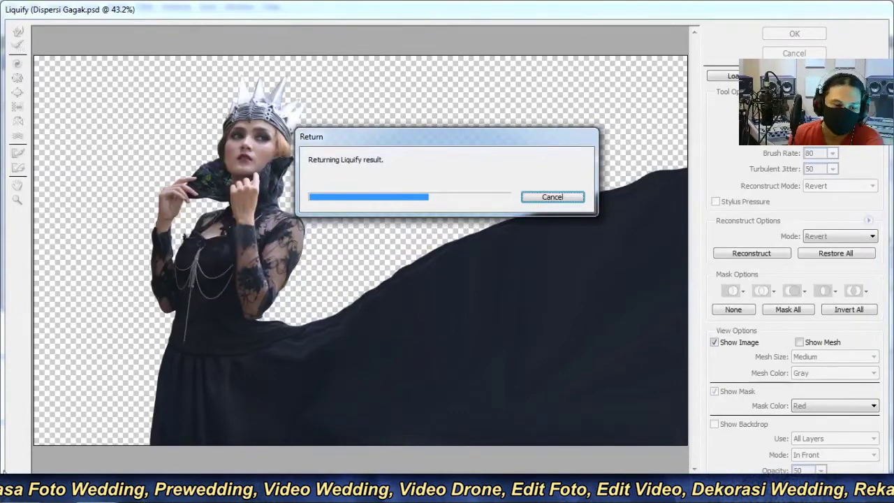
click(16, 492)
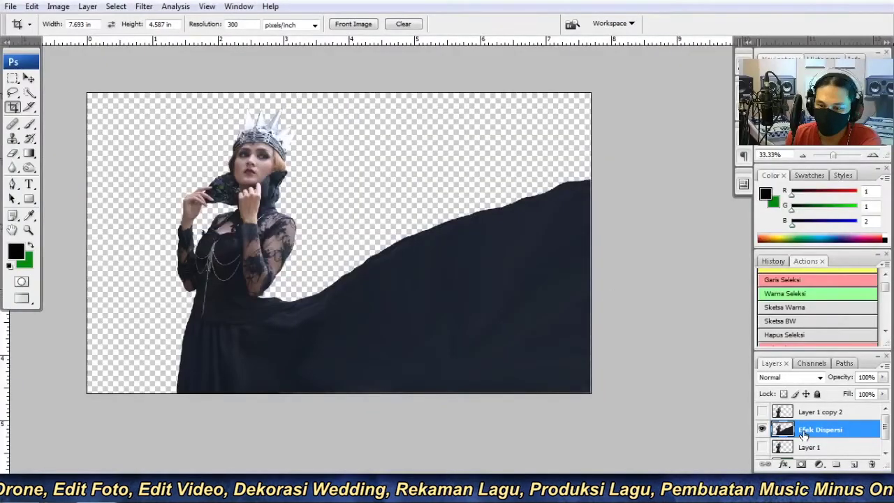
- Show and select the Background layer and set a dark red foreground colour
click(817, 450)
click(762, 450)
key(i)
click(24, 259)
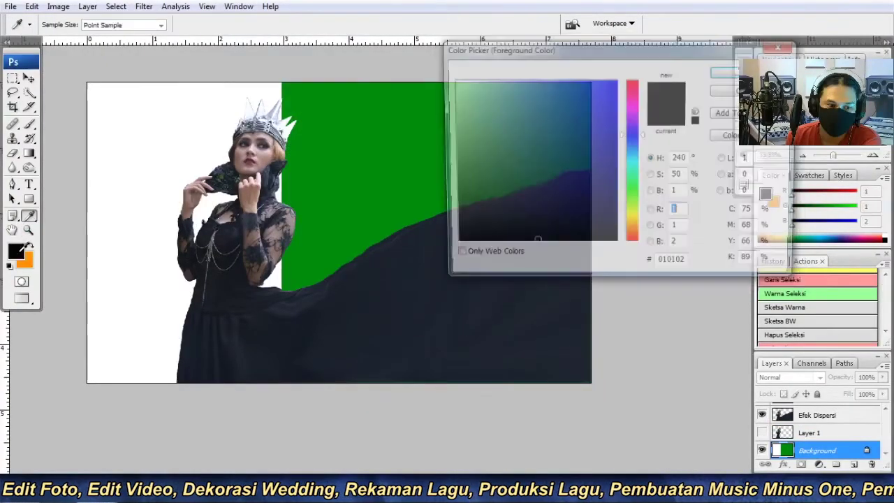
click(631, 223)
key(Return)
- Fill the background with a foreground-to-background orange-to-red linear gradient
key(g)
drag(428, 285, 144, 136)
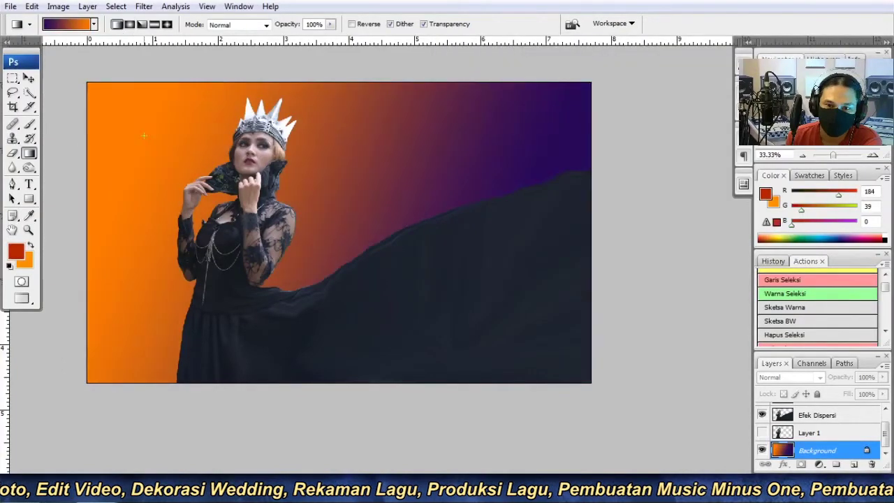
click(66, 24)
click(333, 94)
click(561, 82)
drag(433, 279, 144, 123)
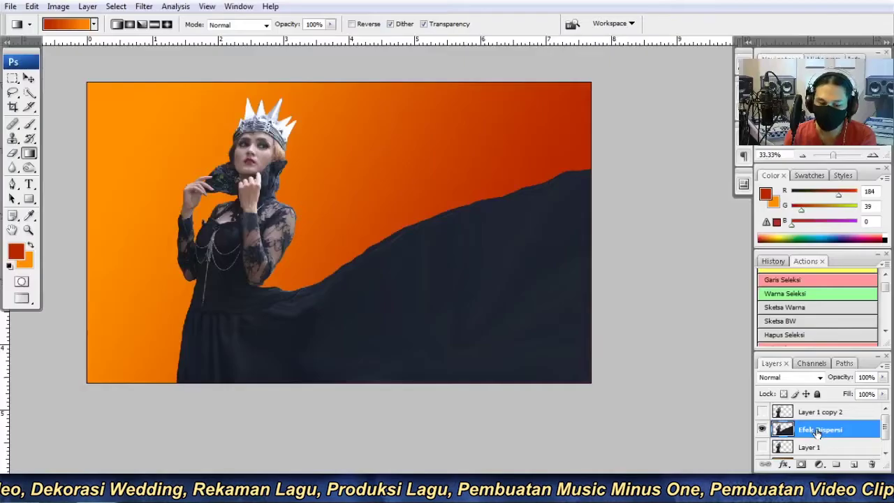
- Give Efek Dispersi a black mask and Layer 1 copy 2 a white mask
alt+click(800, 467)
click(762, 411)
click(821, 412)
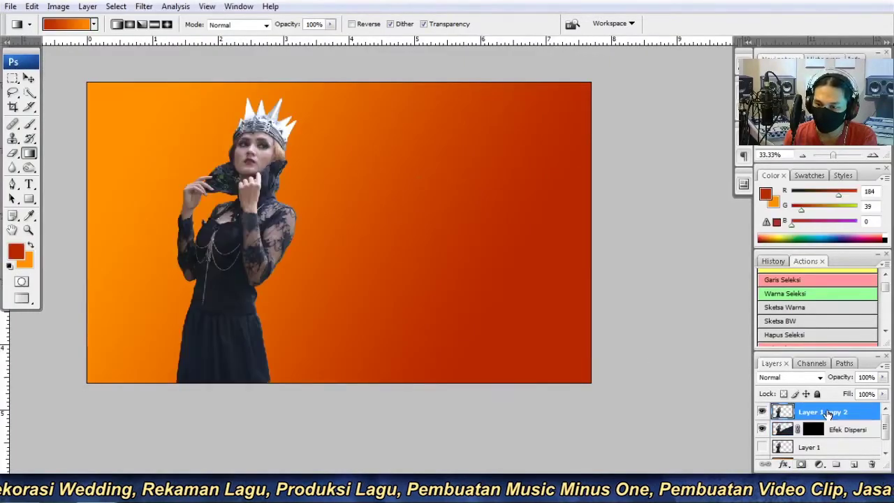
click(801, 464)
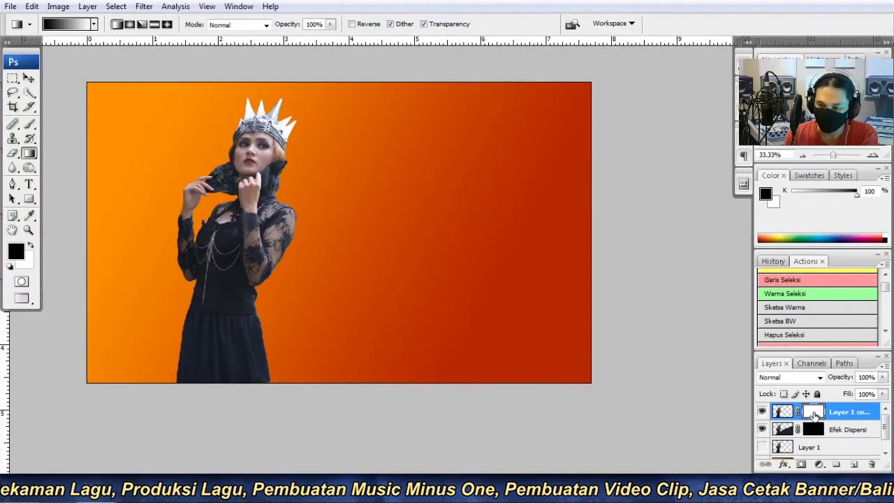
- Load the disintegration brush set into the Brush tool presets
key(b)
click(86, 24)
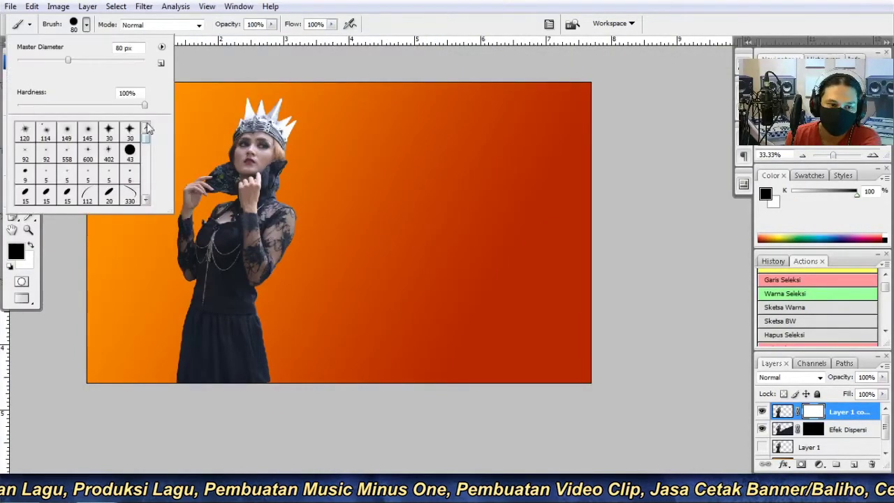
click(161, 47)
click(210, 202)
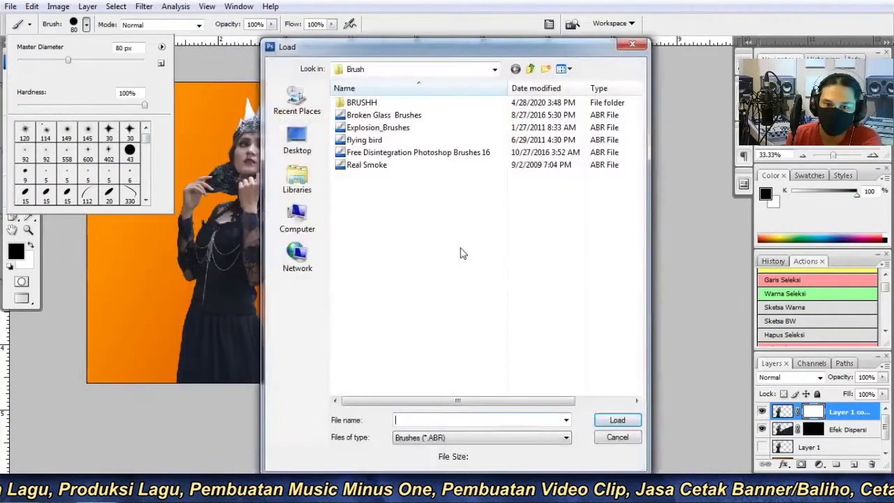
double_click(391, 152)
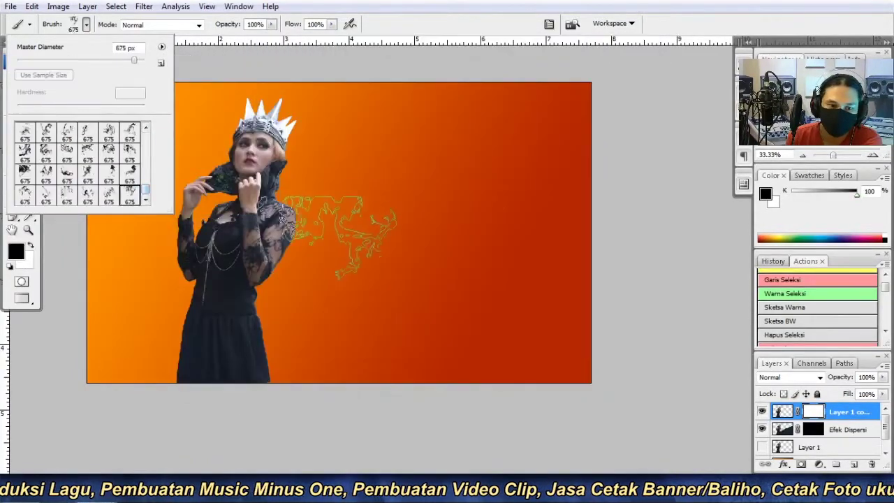
key(Return)
- Add a new layer, choose a large dispersion brush at 400 px, and activate Efek Dispersi
right_click(429, 426)
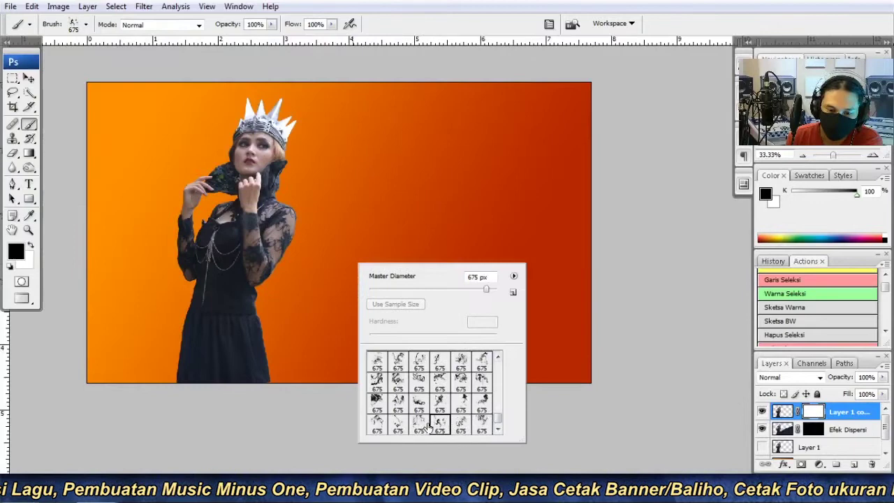
click(853, 465)
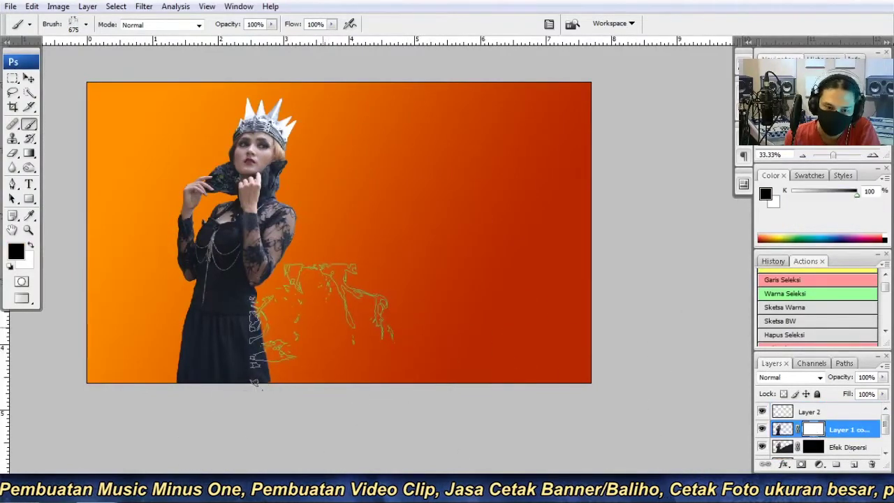
right_click(375, 319)
scroll(453, 315, down, 3)
double_click(499, 346)
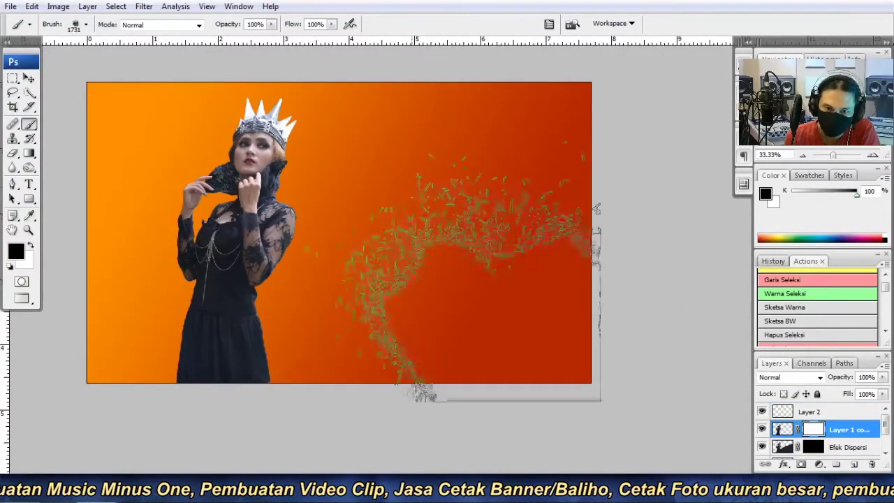
key(bracketleft)
key(bracketleft)
key(bracketleft)
key(ctrl+plus)
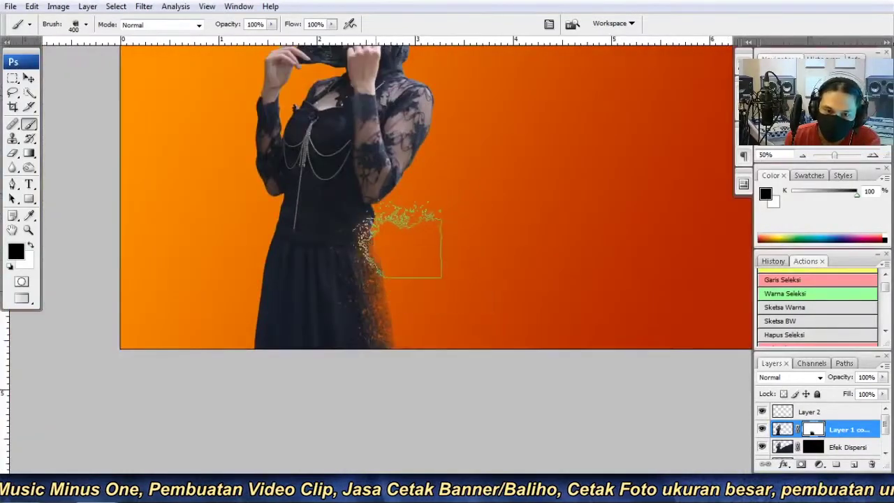
key(ctrl+minus)
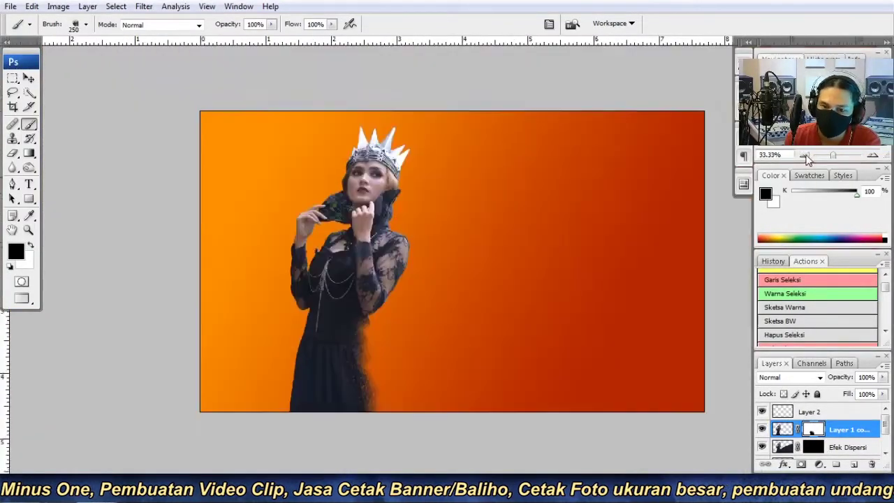
key(alt+bracketleft)
right_click(434, 130)
scroll(541, 293, down, 3)
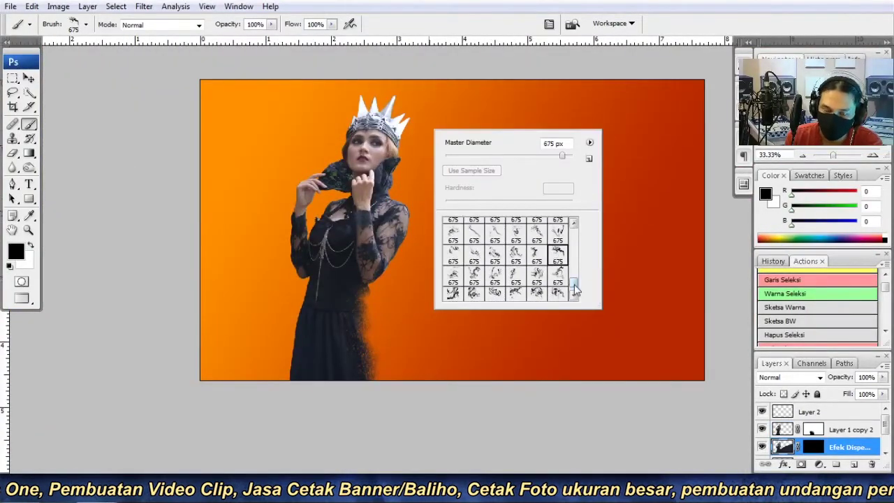
- Load the bird brush set, pick a bird brush, and target the Efek Dispersi mask
click(589, 142)
click(658, 303)
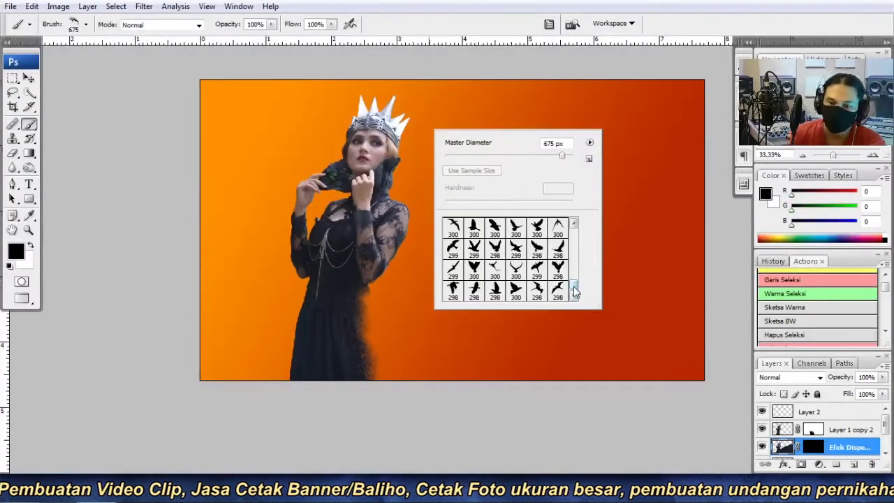
click(573, 223)
scroll(566, 270, down, 3)
double_click(513, 289)
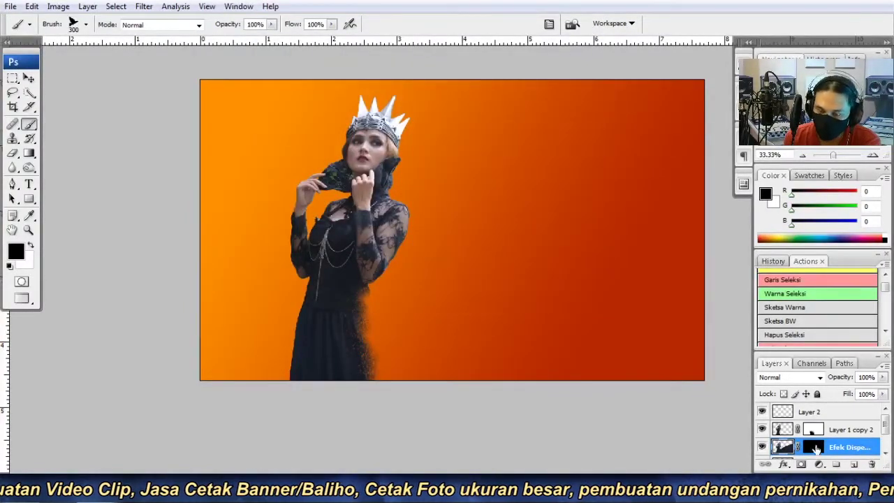
click(811, 446)
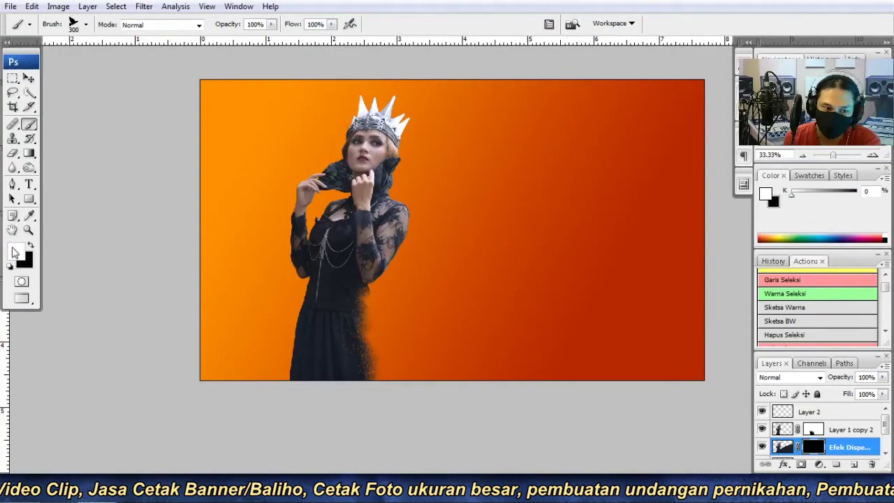
- Stamp two small crows just right of the queen's skirt
ctrl+click(450, 303)
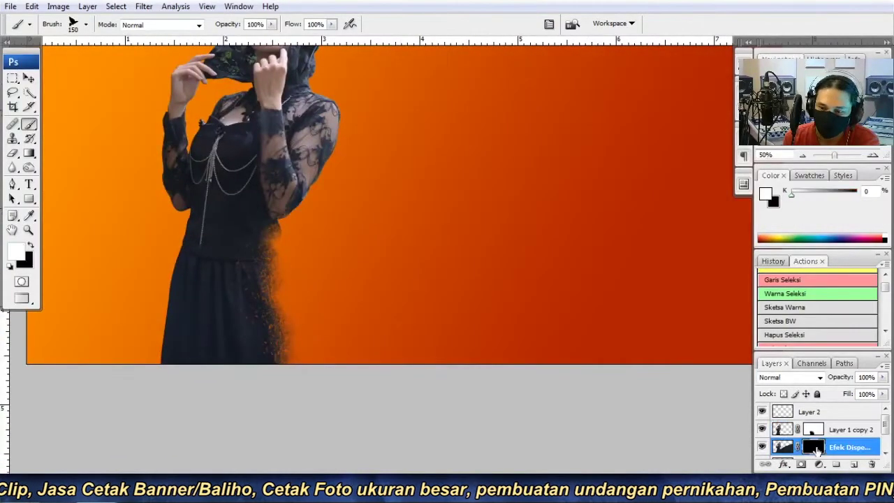
key(ctrl+minus)
right_click(502, 258)
key(Escape)
key(bracketleft)
key(bracketleft)
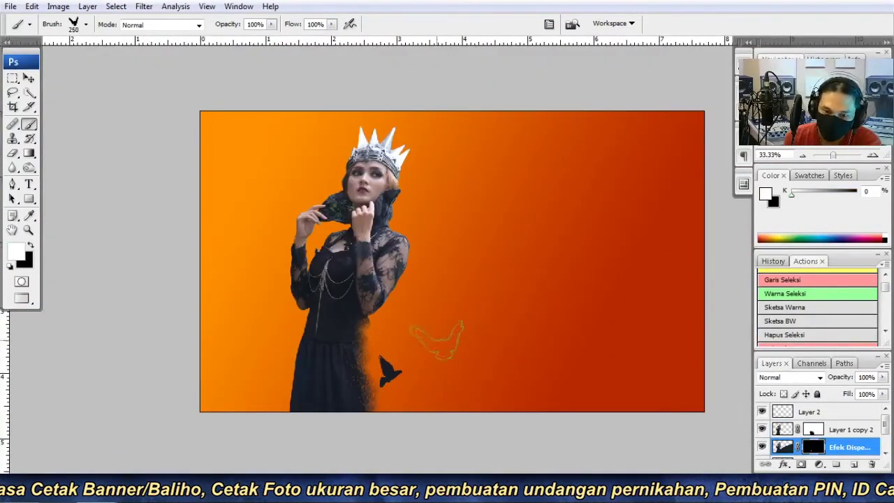
click(432, 342)
right_click(523, 215)
key(Escape)
click(447, 376)
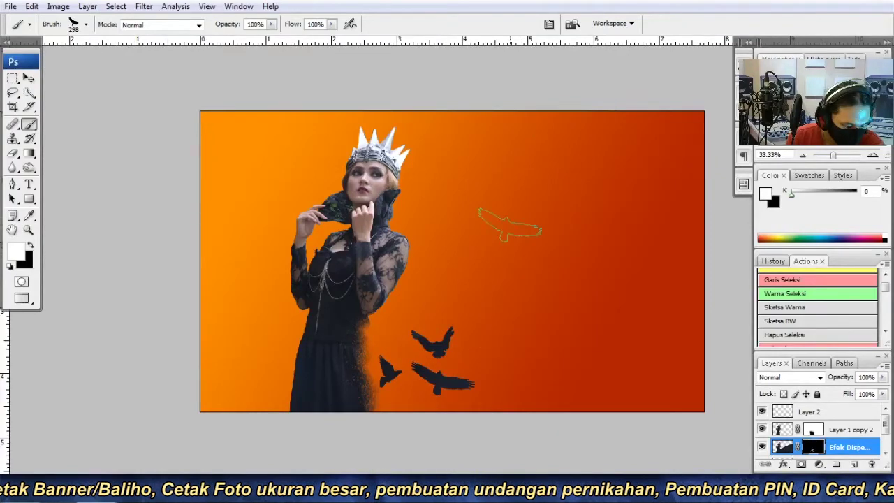
- Adjust the crow brush tip size and stamp another crow in the flock
right_click(510, 224)
key(period)
key(F5)
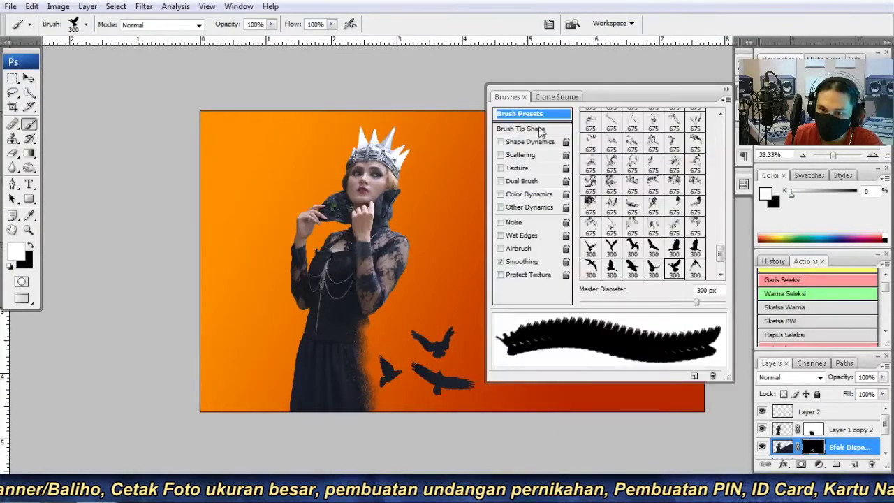
click(530, 129)
key(F5)
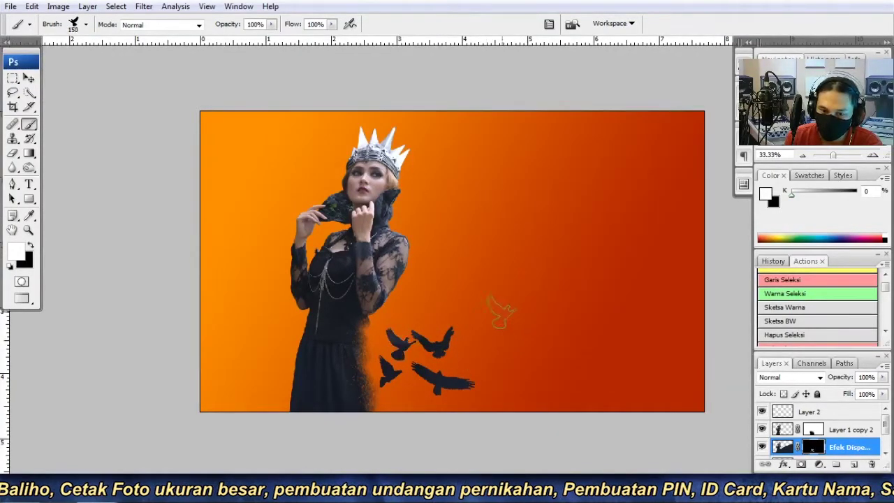
right_click(510, 307)
key(Escape)
click(457, 324)
- Switch to a different crow shape and stamp crows at the flock's lower right
right_click(532, 276)
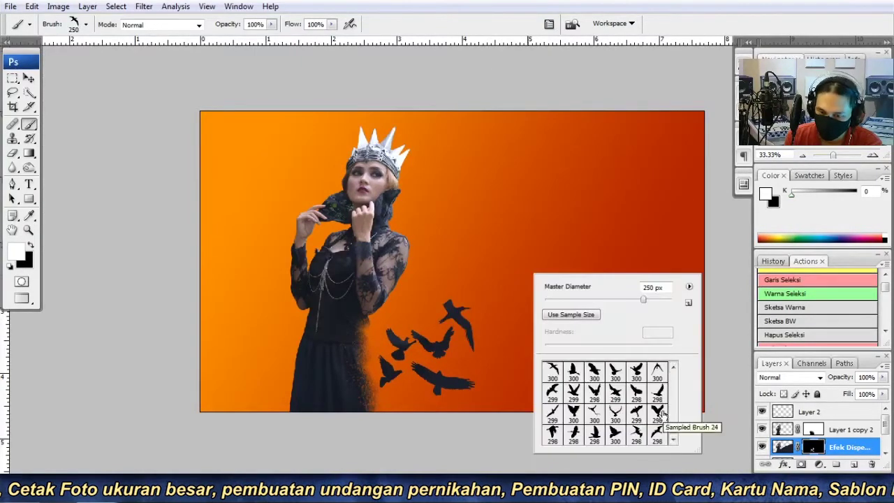
click(594, 375)
key(Return)
click(497, 375)
right_click(574, 293)
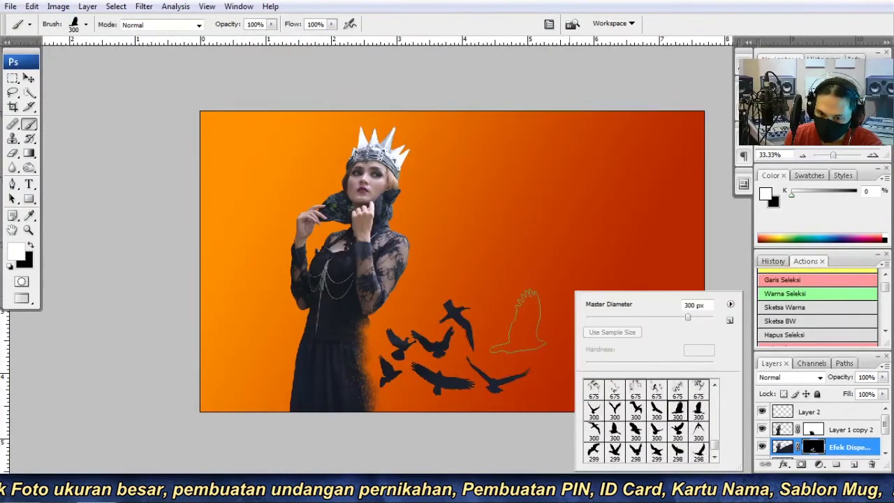
click(518, 321)
- Mirror the crow brush horizontally and stamp a crow at the flock's right edge
right_click(630, 293)
key(F5)
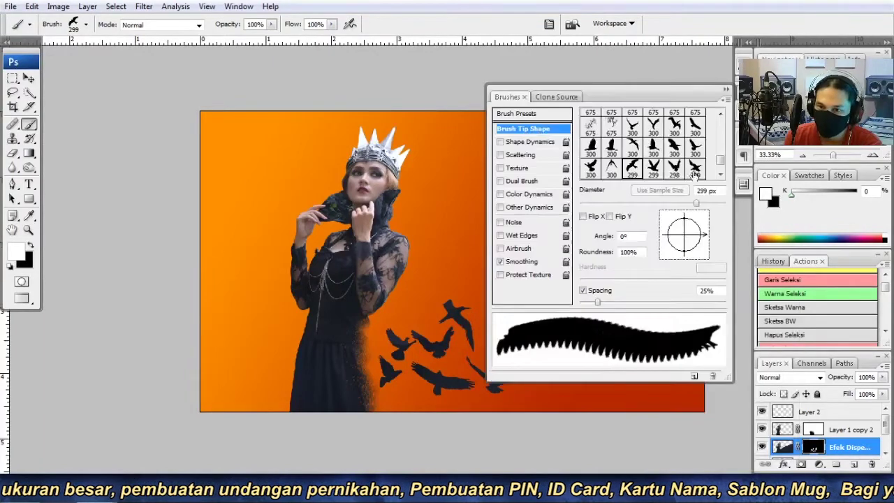
click(583, 217)
key(F5)
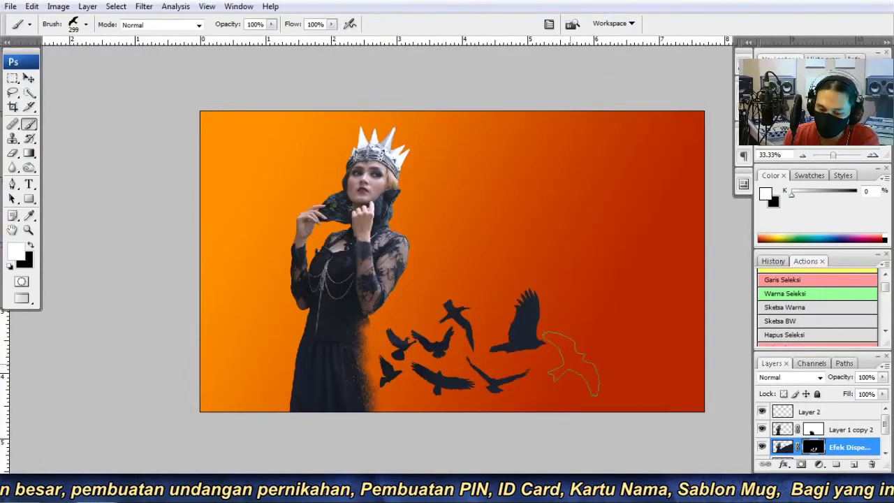
right_click(587, 249)
key(bracketright)
key(bracketright)
key(bracketleft)
key(bracketleft)
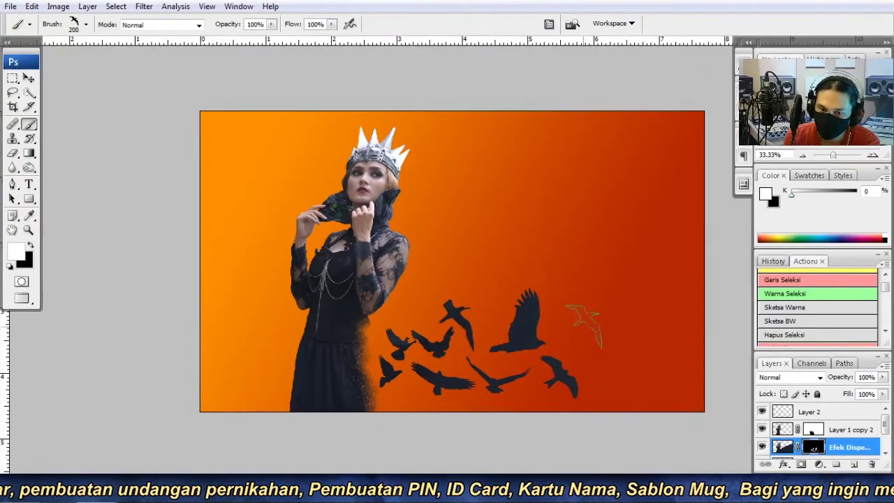
click(569, 320)
- Stamp smaller crows above the flock and toward its upper right
right_click(650, 199)
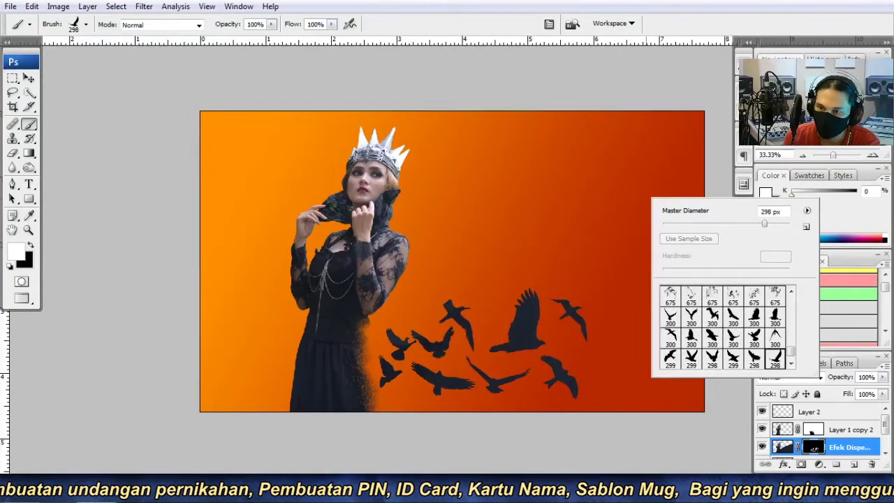
key(Escape)
key(bracketleft)
right_click(585, 224)
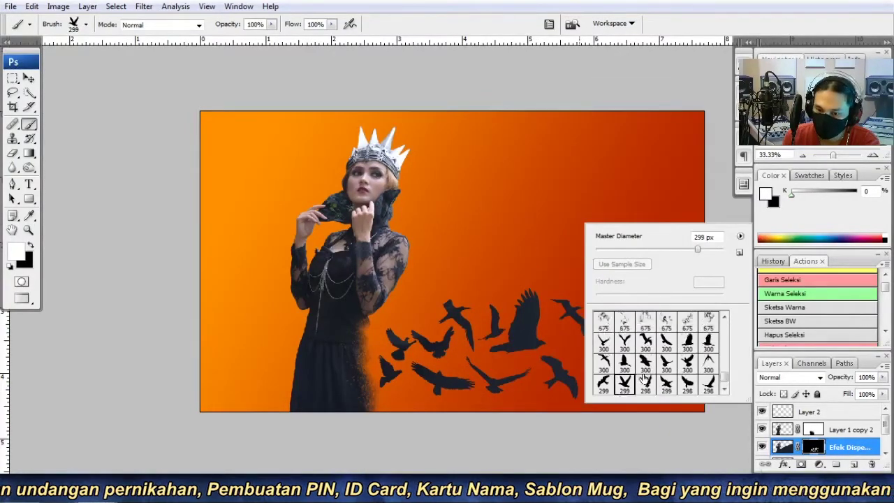
scroll(644, 377, down, 2)
click(558, 270)
right_click(657, 294)
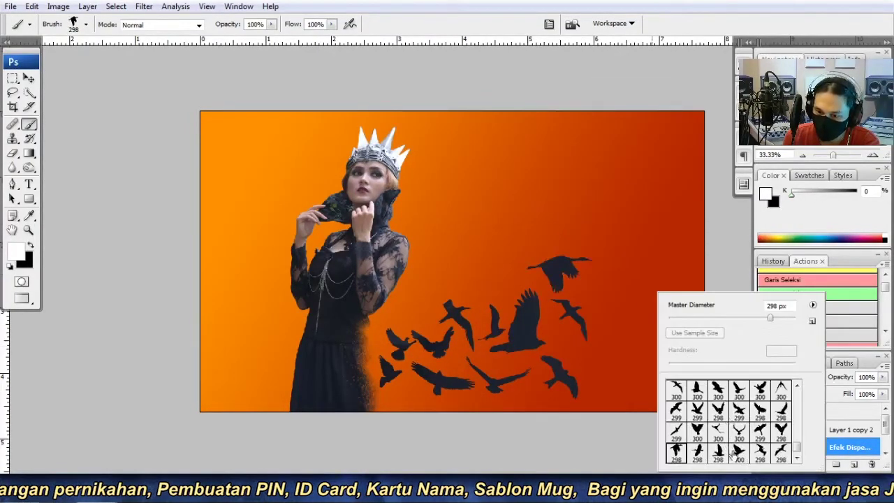
click(613, 345)
right_click(637, 218)
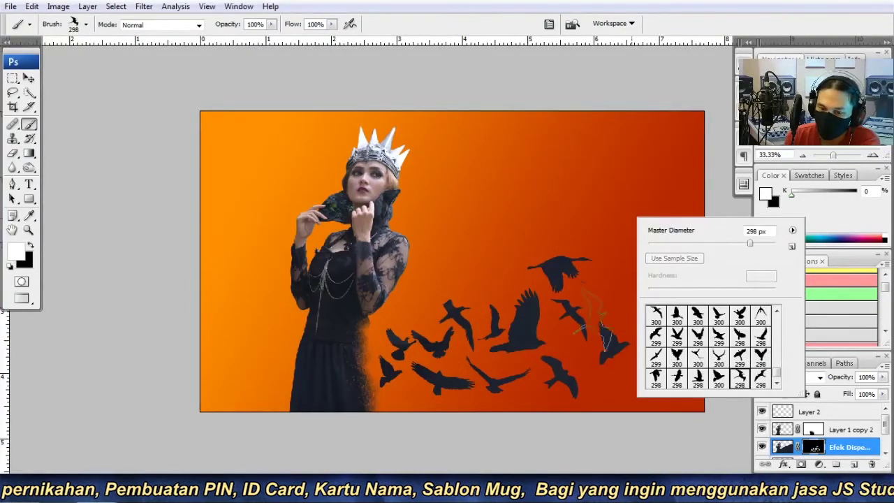
click(613, 277)
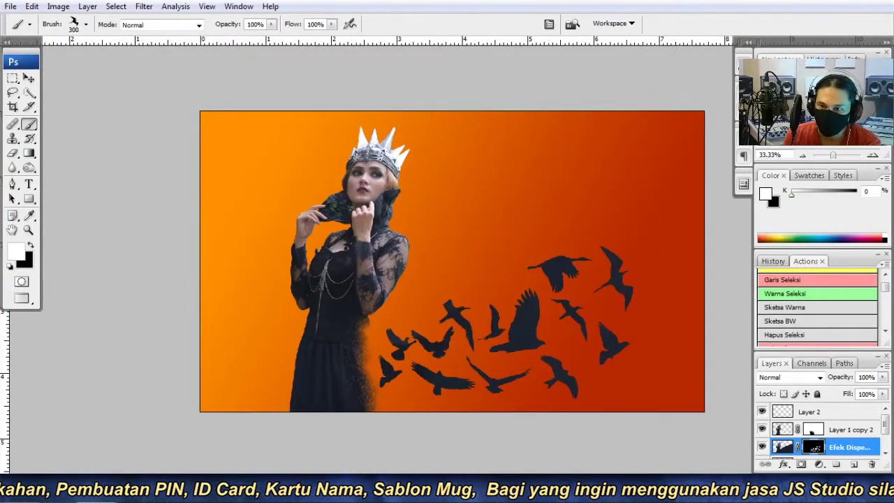
key(F5)
- Give the bird brush wide Scattering plus Size and Angle Jitter with a small minimum size
click(522, 154)
drag(597, 123, 668, 123)
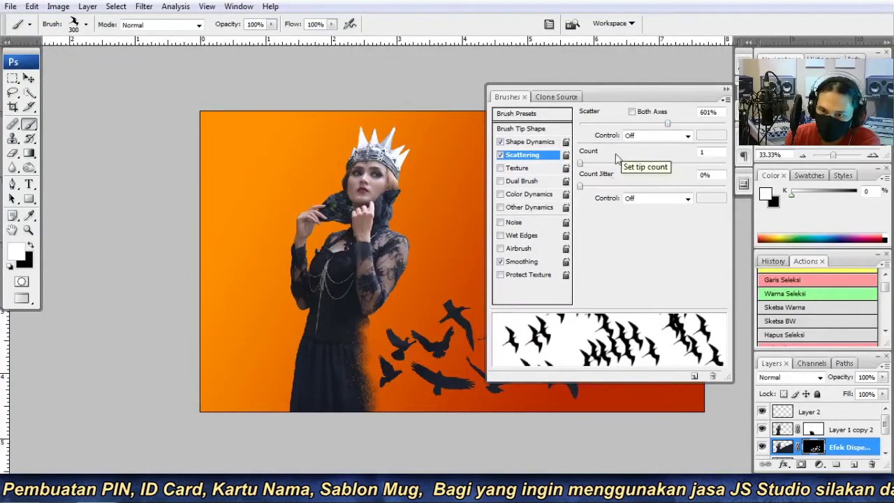
click(528, 141)
drag(580, 208, 587, 209)
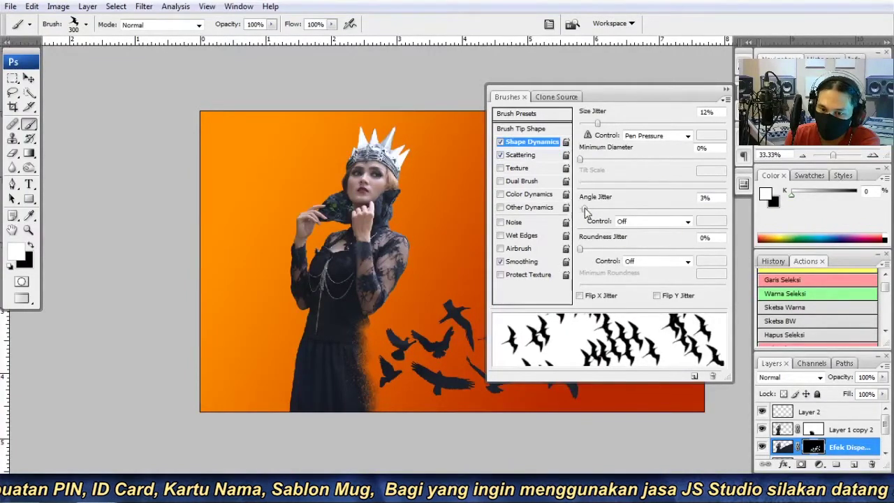
drag(597, 123, 696, 123)
click(530, 154)
click(530, 142)
drag(579, 159, 585, 158)
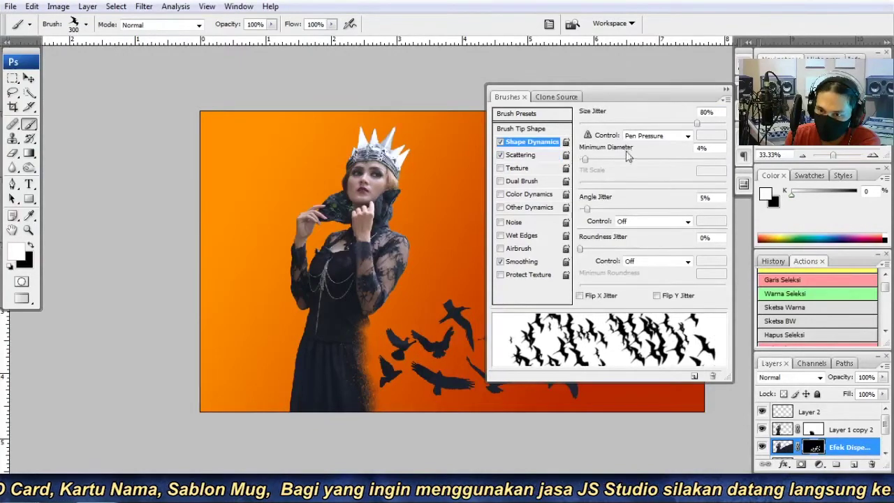
mouse_move(586, 209)
mouse_down()
mouse_move(660, 209)
mouse_move(586, 210)
mouse_up()
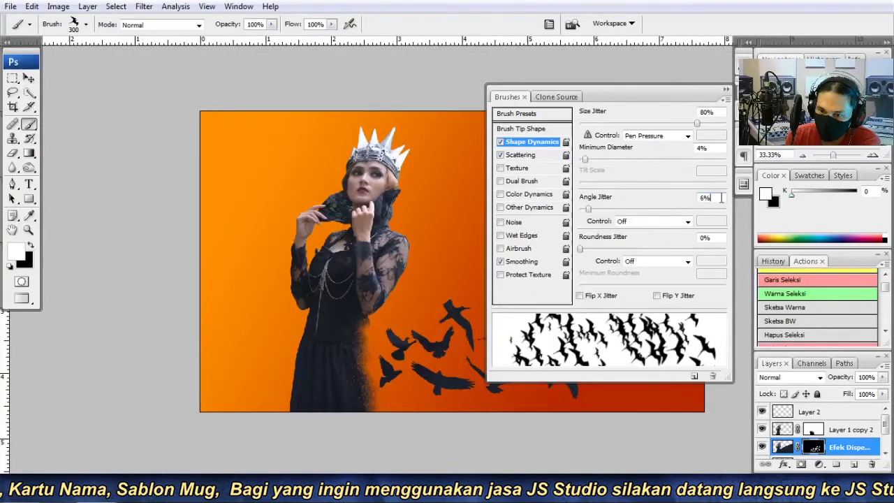
key(F5)
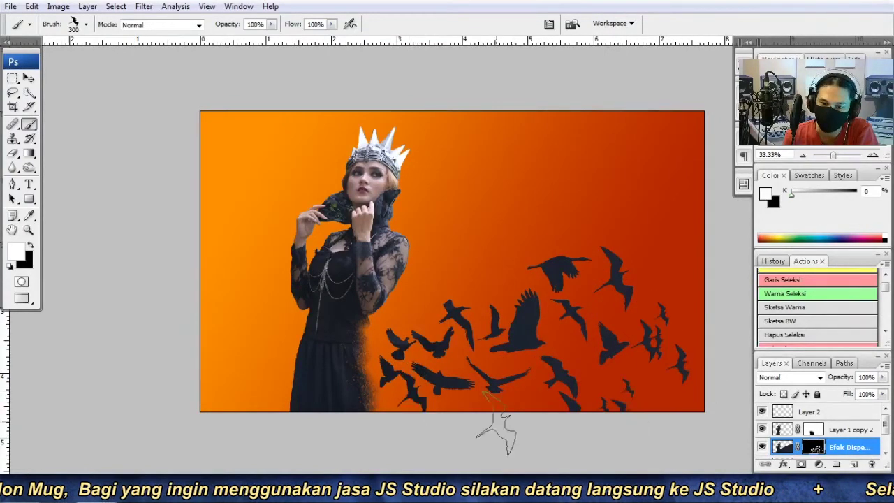
- Reduce the scatter spread and paint a dense crow flock across the lower right
right_click(656, 199)
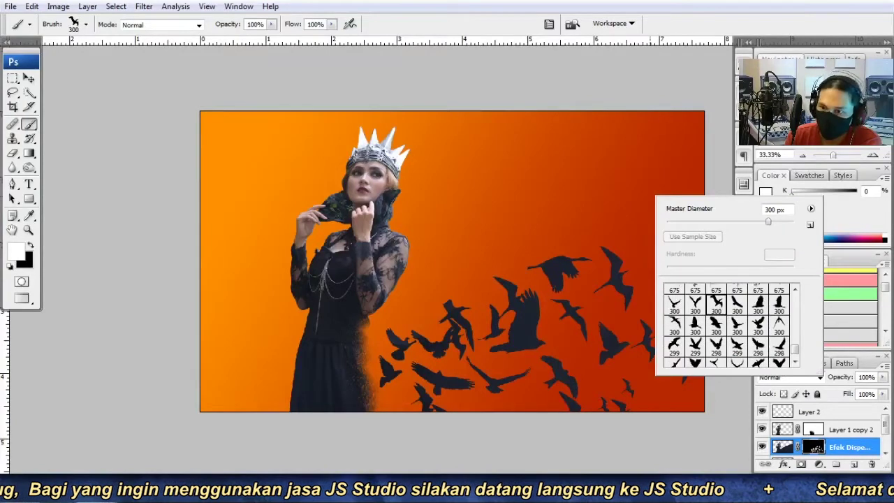
key(F5)
click(520, 155)
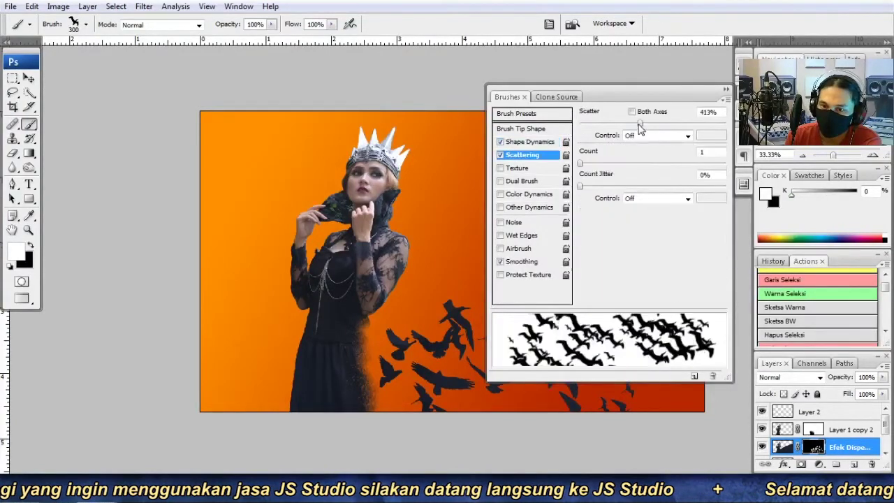
drag(586, 209, 600, 210)
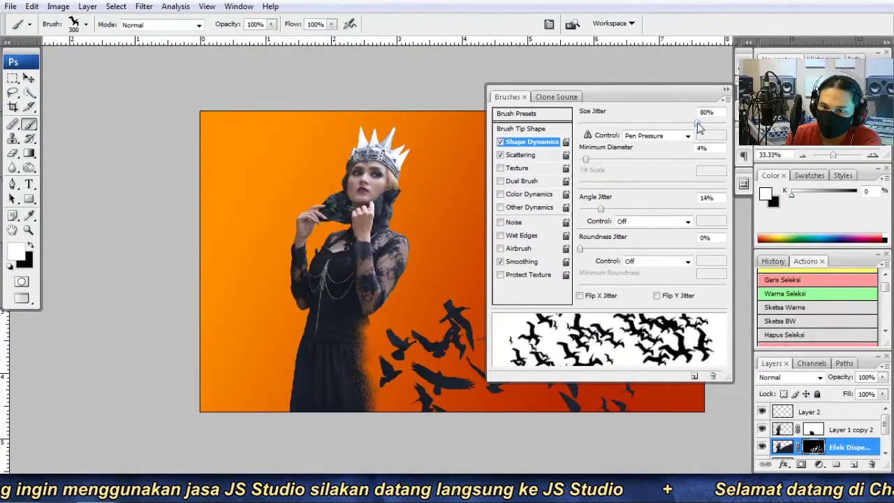
key(F5)
drag(580, 363, 687, 307)
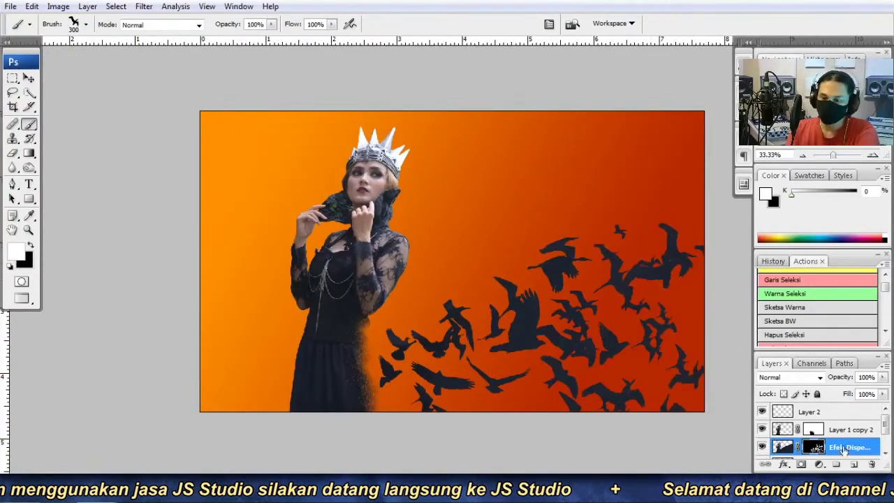
click(814, 429)
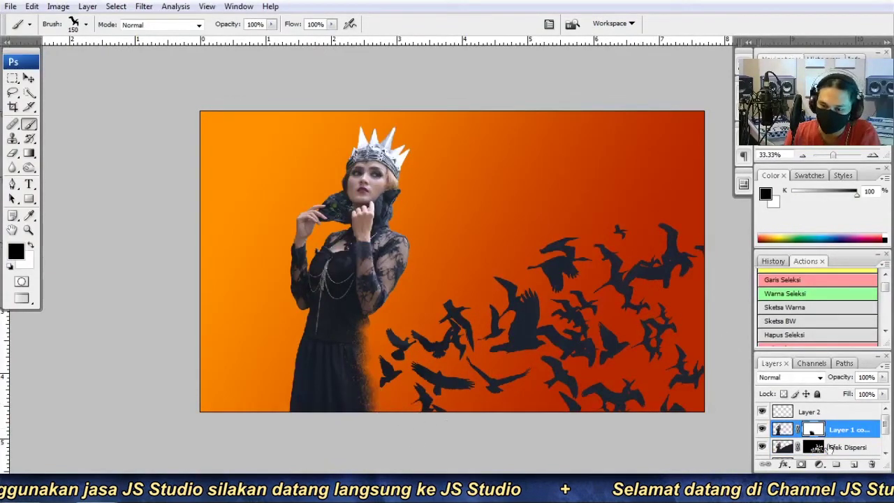
- On Efek Dispersi, stamp a large wispy smoke brush stroke beside the dress
click(779, 447)
scroll(844, 445, down, 1)
scroll(844, 446, up, 1)
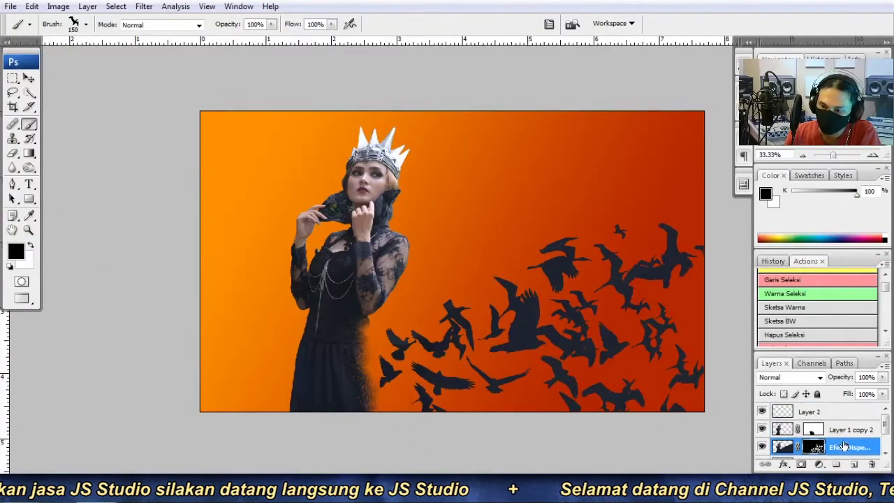
scroll(591, 244, up, 1)
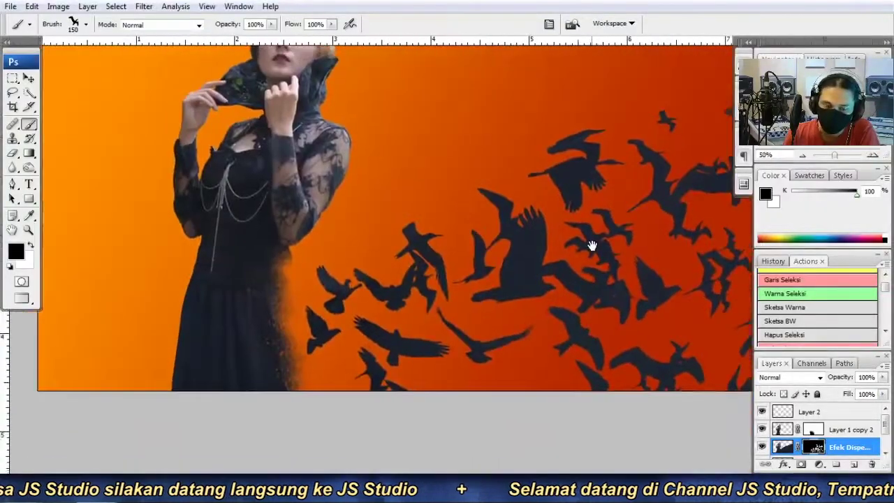
key(alt+bracketright)
right_click(288, 274)
click(391, 381)
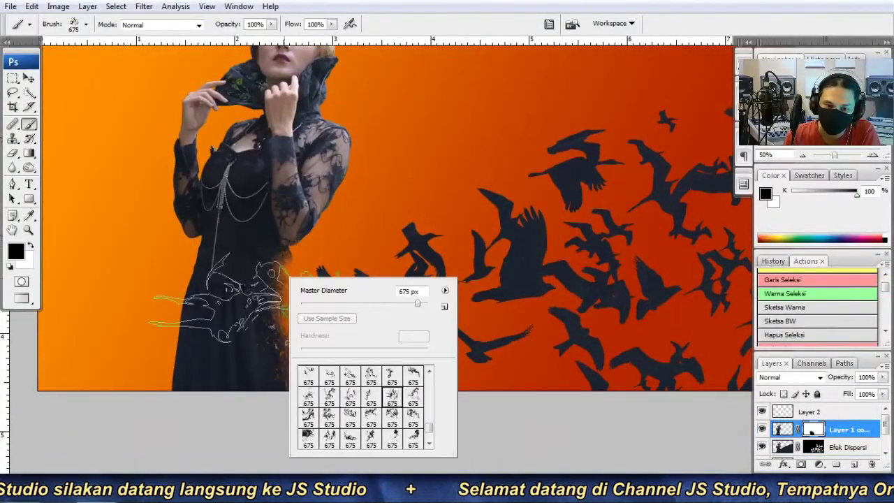
key(alt+bracketright)
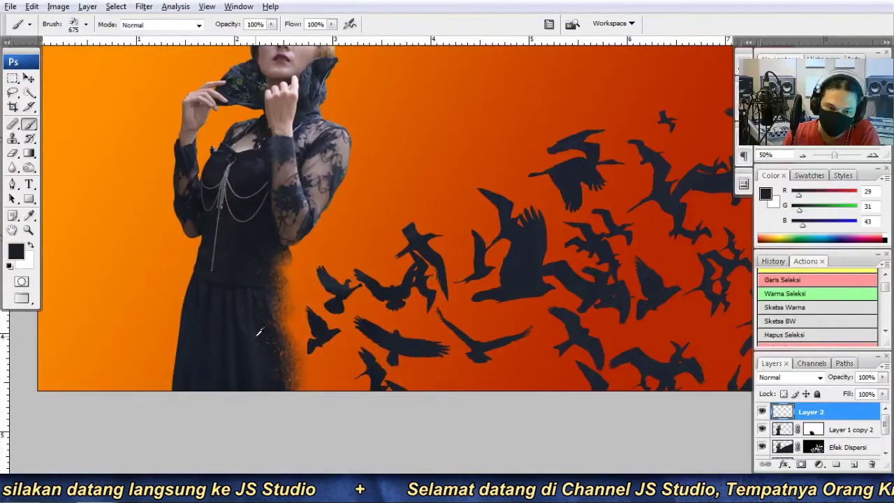
click(279, 266)
- Switch to another 675 px smoke brush and shift the view toward the dress hem
right_click(581, 261)
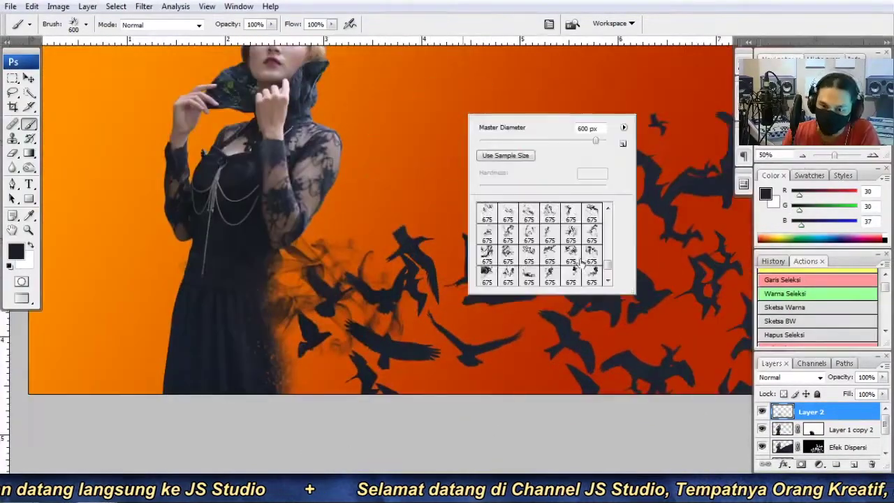
double_click(548, 229)
drag(549, 280, 489, 224)
right_click(491, 215)
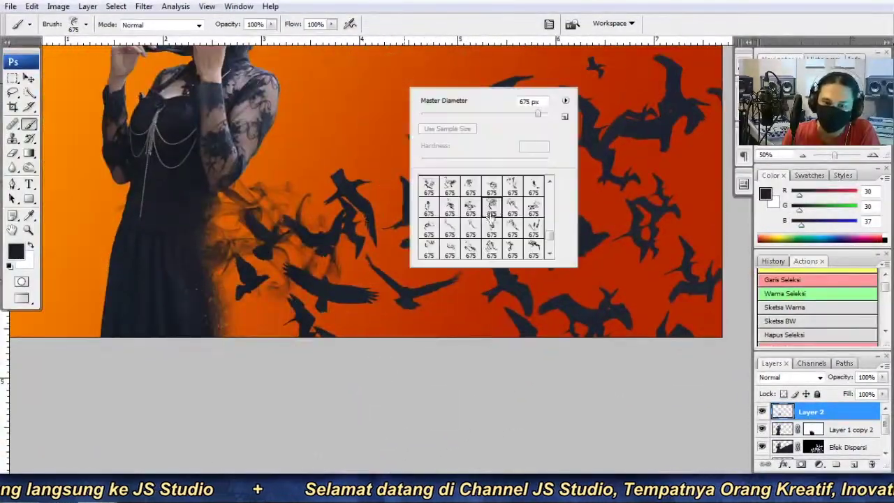
double_click(491, 215)
- Review the smoke brush tip shape and presets, and bring the woman's head into view
key(F5)
click(523, 128)
key(F5)
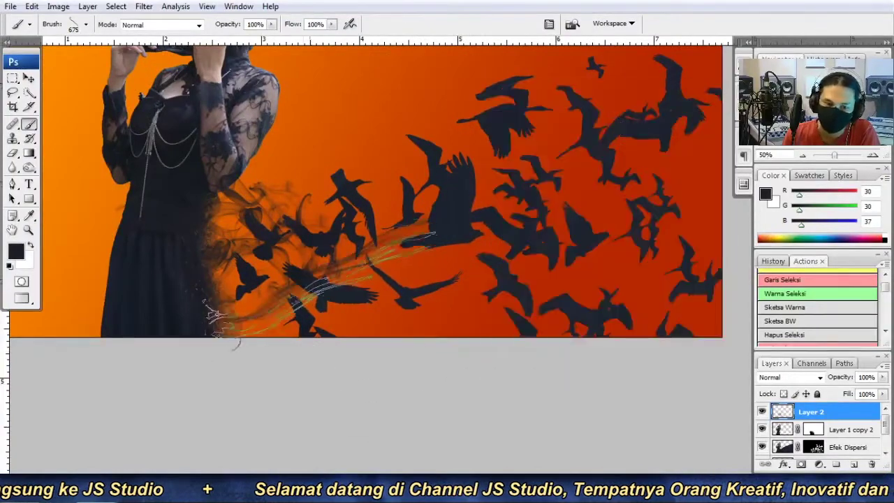
right_click(482, 170)
key(Escape)
mouse_move(355, 285)
mouse_down()
mouse_move(375, 411)
mouse_move(326, 264)
mouse_up()
right_click(479, 203)
key(Escape)
- On the Layer 1 copy 2 mask, set a smaller 150 px crow brush in black
click(811, 429)
key(x)
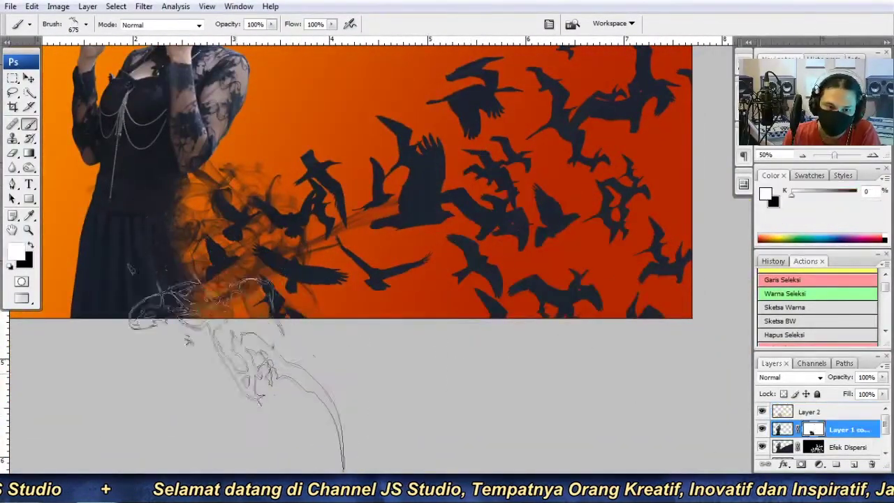
right_click(447, 201)
double_click(481, 349)
click(743, 183)
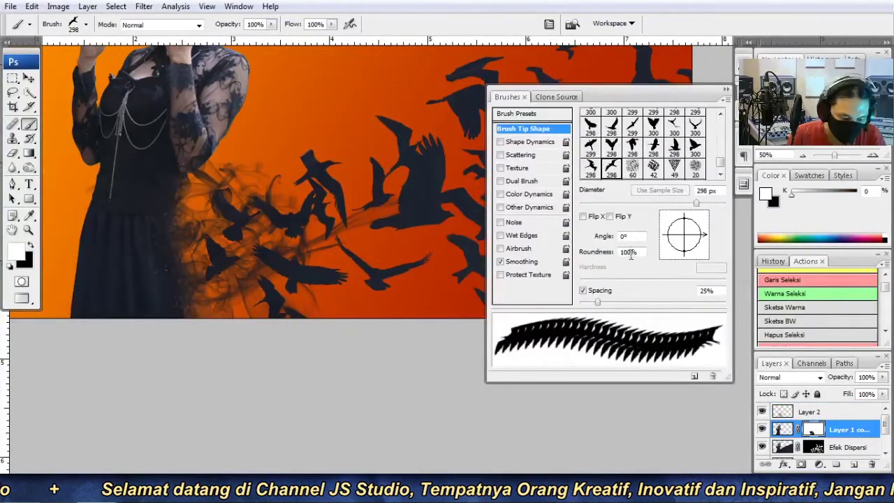
key(x)
key(bracketleft)
key(bracketleft)
key(bracketleft)
- Choose the large scatter brush at 1400 px and zoom in on the crows
right_click(460, 210)
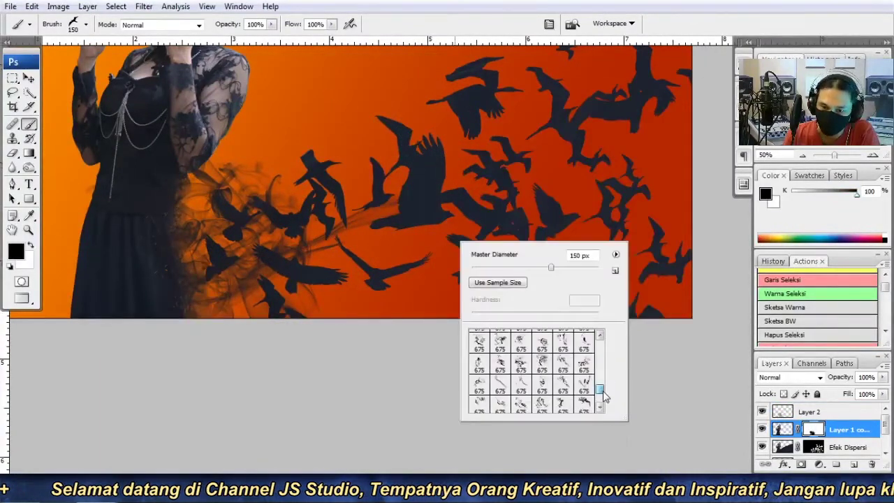
scroll(538, 363, down, 3)
double_click(520, 377)
key(alt+bracketright)
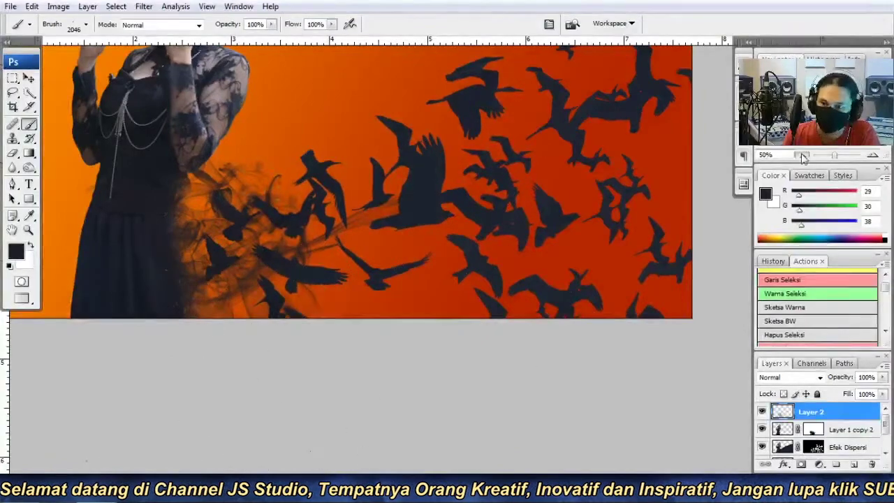
key(ctrl+minus)
right_click(509, 204)
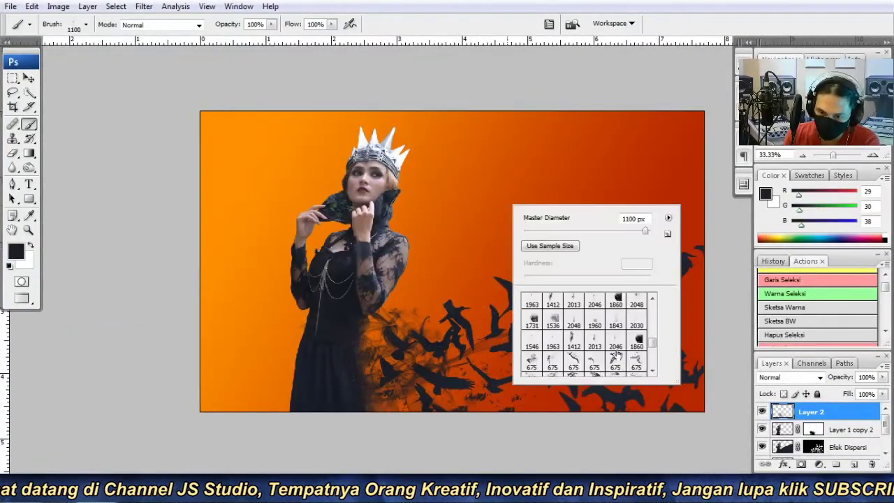
drag(551, 227, 566, 227)
key(Return)
key(ctrl+plus)
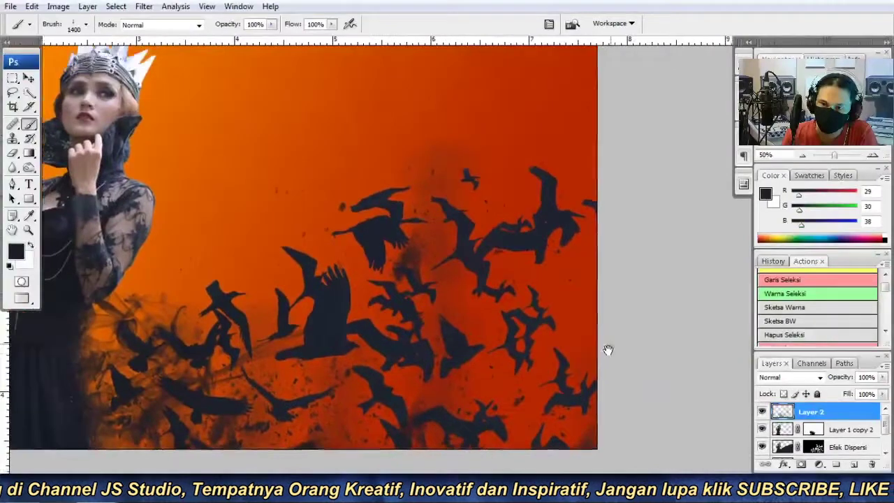
mouse_move(608, 351)
mouse_down()
mouse_move(737, 273)
mouse_move(698, 262)
mouse_up()
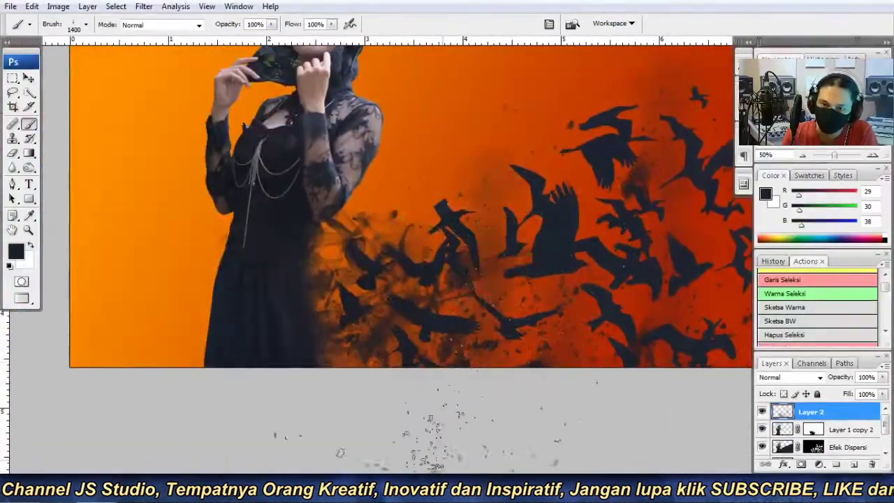
- Paint dispersion particles back into the Efek Dispersi mask with an 800 px white brush
ctrl+click(813, 447)
key(x)
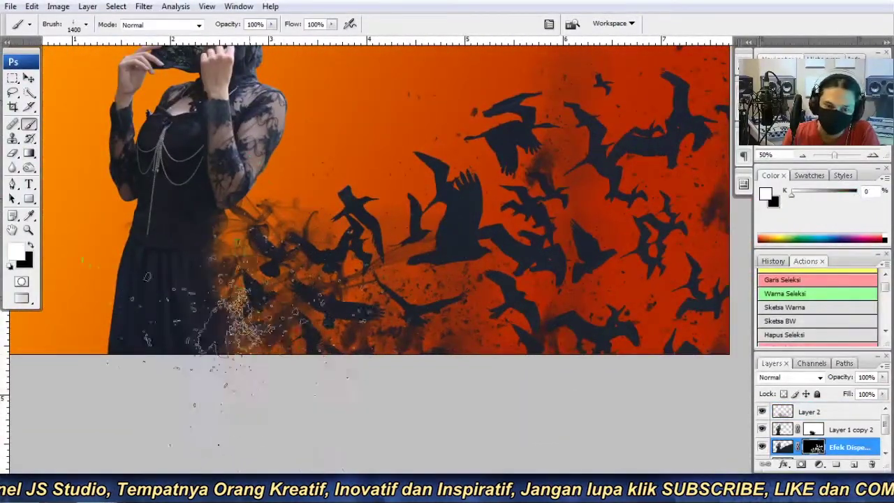
key(bracketleft)
key(bracketleft)
key(bracketleft)
key(ctrl+d)
key(bracketleft)
key(bracketleft)
key(bracketleft)
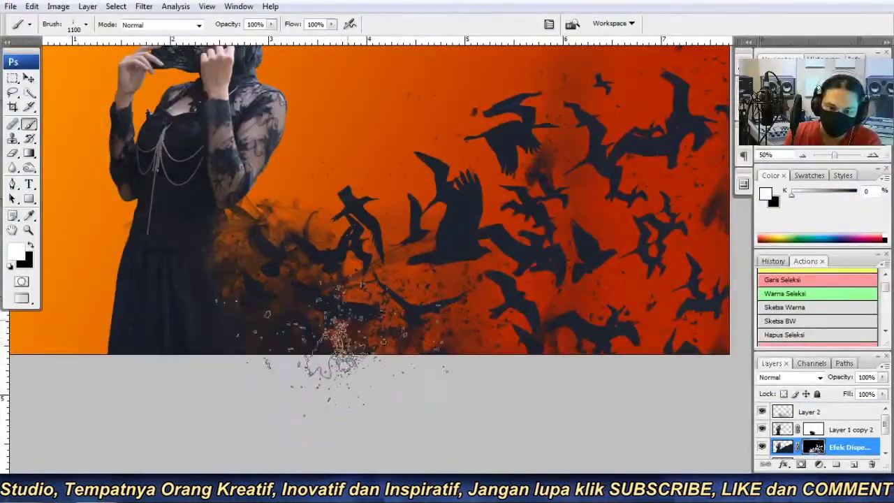
click(230, 266)
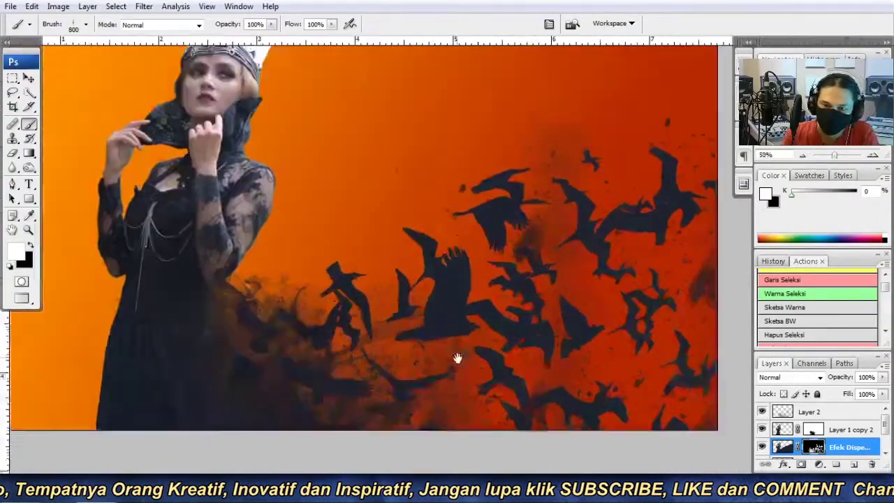
- Enlarge the brush to 1000 px, zoom out, and finish renaming Layer 2 to asap
drag(417, 399, 377, 419)
key(bracketright)
key(bracketright)
key(ctrl+minus)
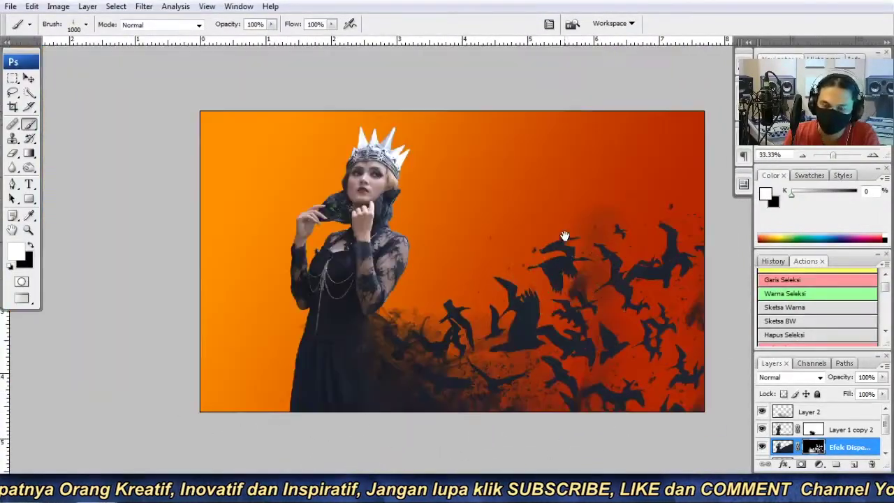
scroll(251, 311, up, 3)
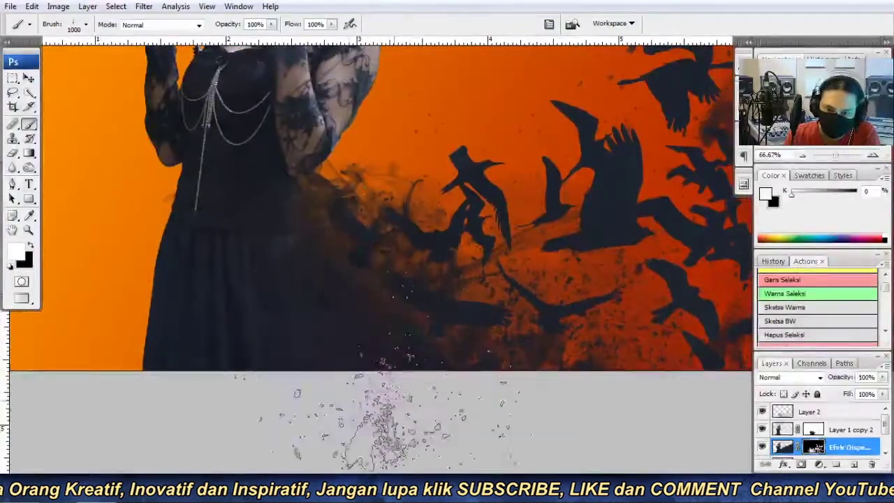
scroll(335, 245, up, 1)
scroll(375, 335, up, 2)
click(845, 416)
text(asap)
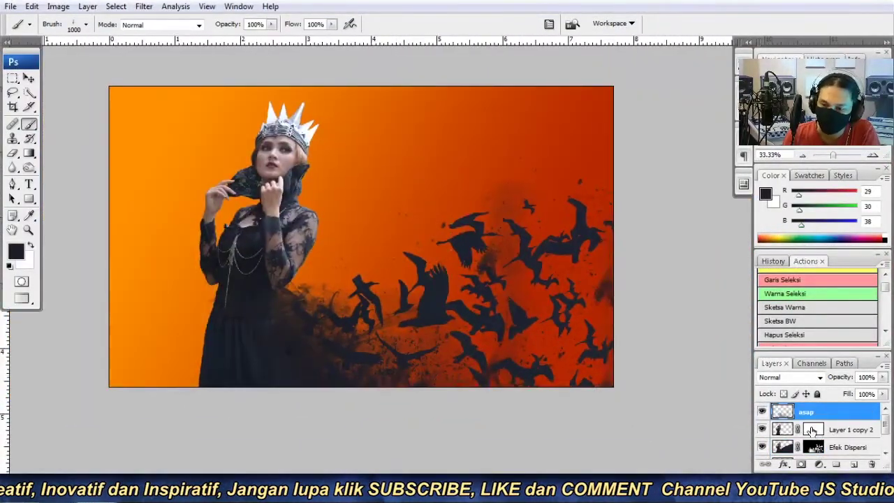
click(812, 429)
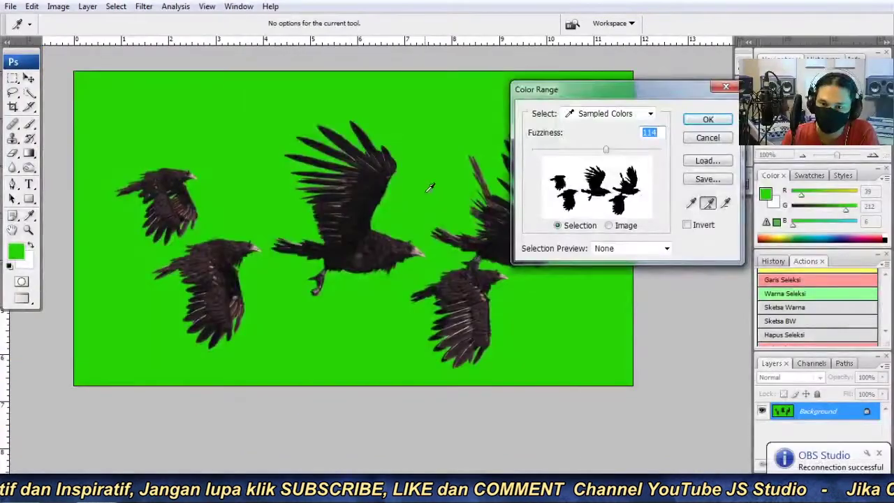
- Select the green backdrop of the crow photo with Color Range
key(Return)
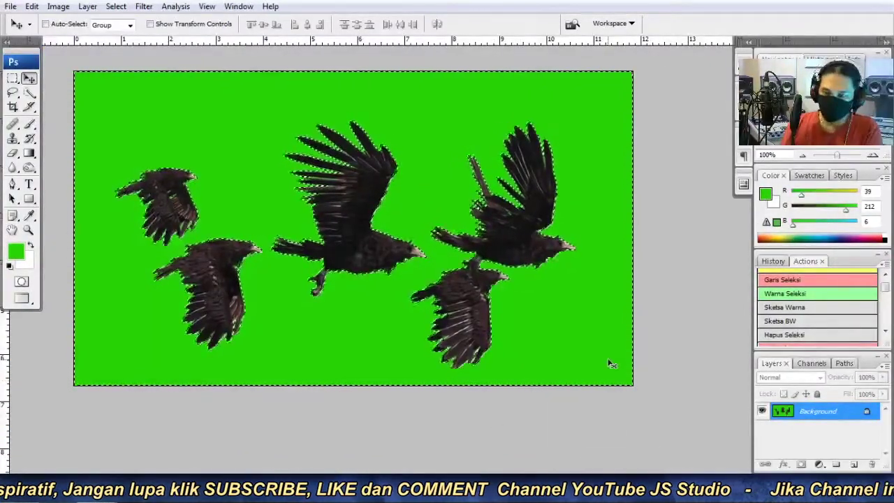
key(ctrl+d)
click(115, 7)
click(138, 119)
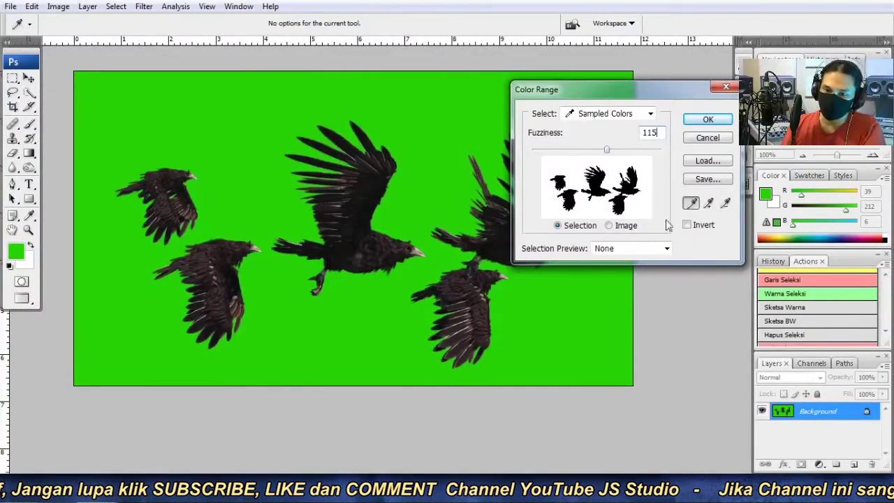
key(Return)
- Convert the Background to Layer 0 and delete the selected green, leaving five crows
double_click(837, 411)
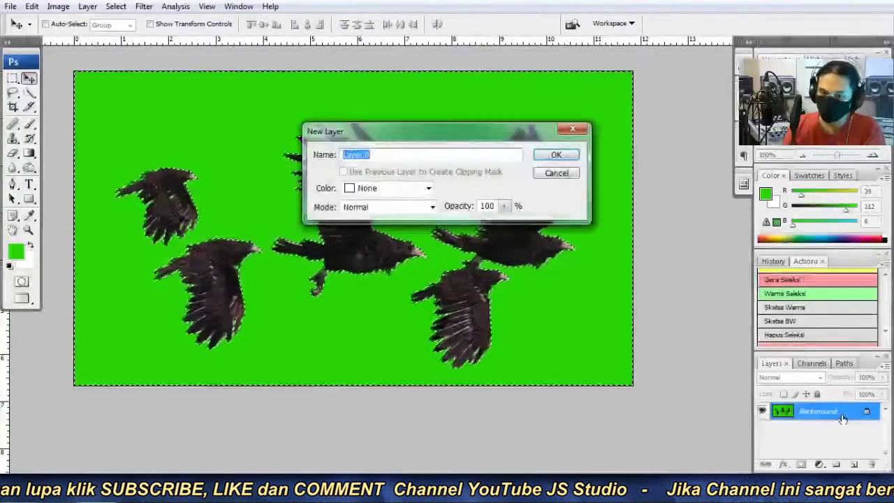
click(565, 120)
key(Delete)
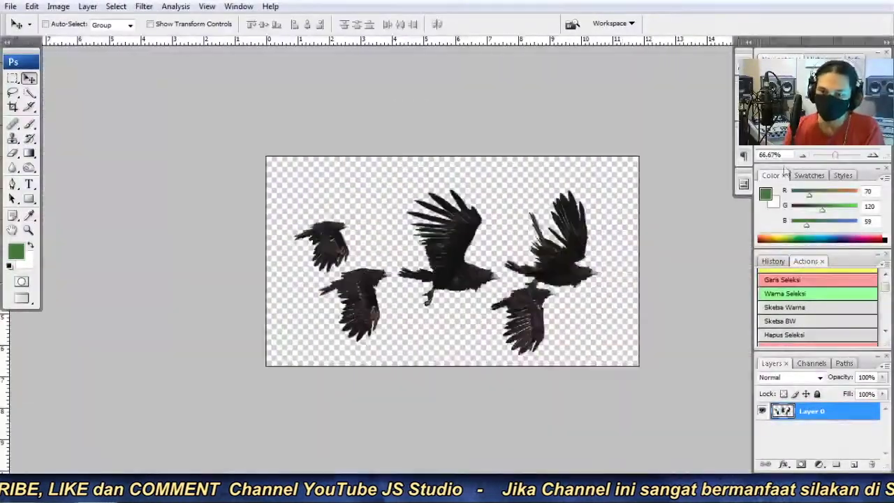
key(ctrl+alt+0)
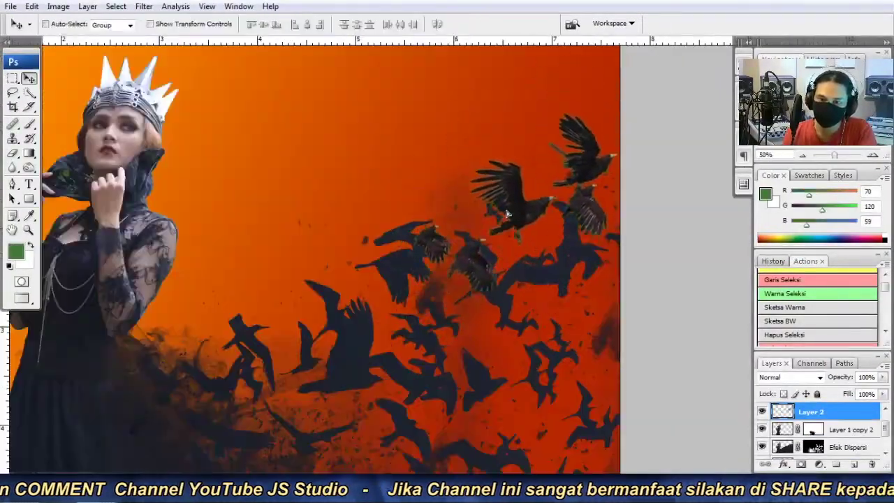
- Commit the pasted crows' placement and blend them, trying Darker Color then Darken
click(820, 377)
click(796, 391)
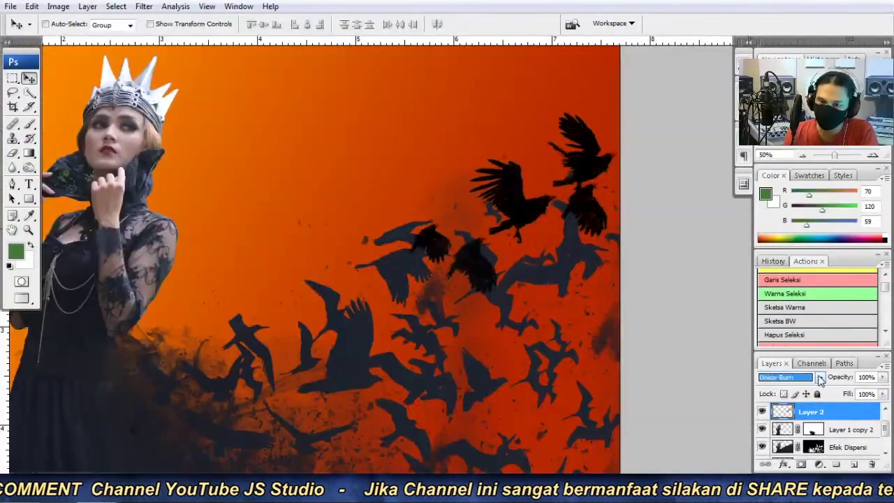
click(819, 377)
click(782, 175)
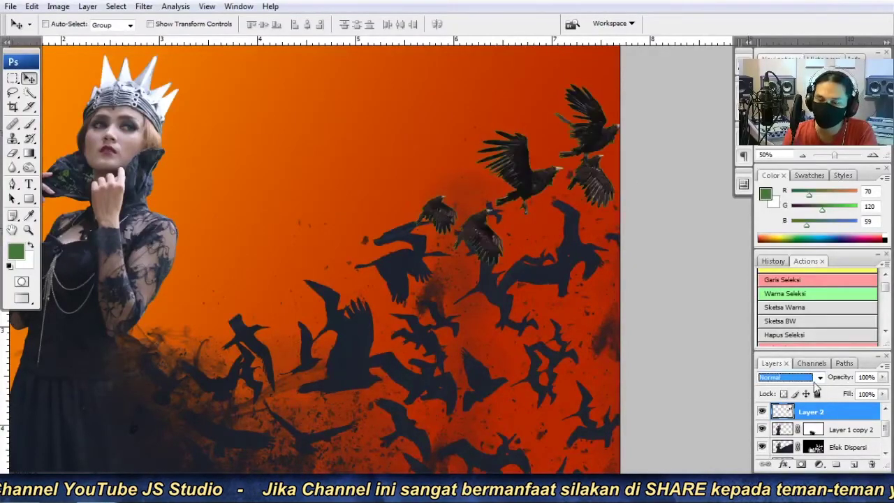
scroll(489, 209, up, 2)
scroll(489, 209, up, 1)
scroll(489, 210, down, 4)
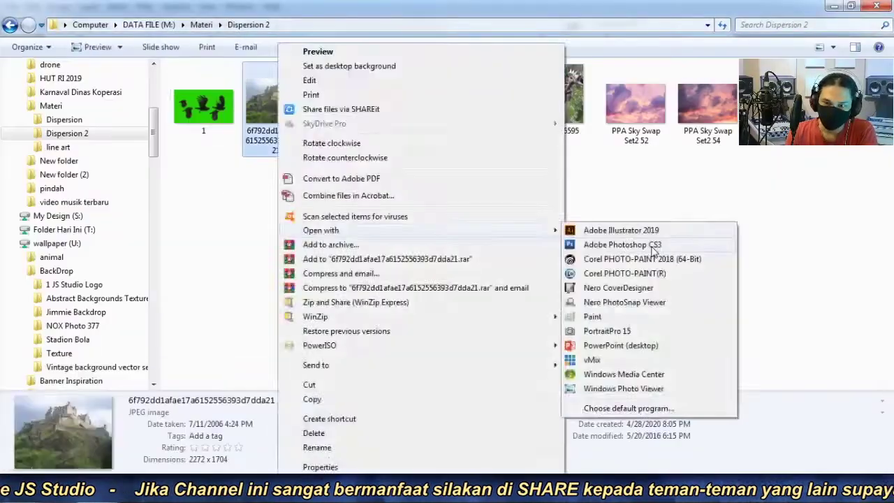
click(652, 246)
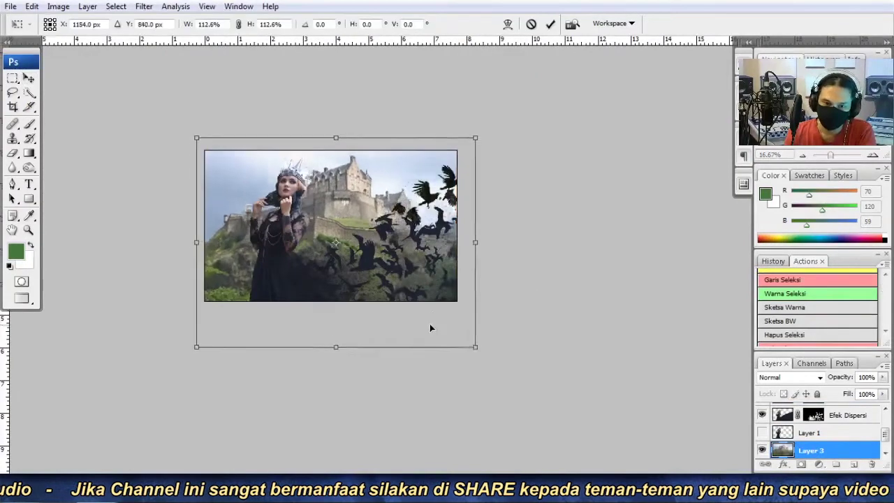
- Scale the castle photo to about 90% and move it up and right
drag(454, 337, 433, 318)
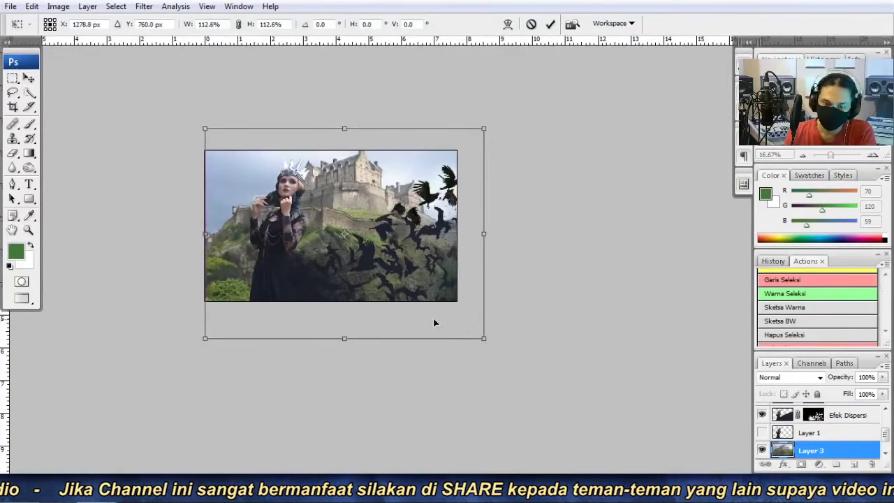
drag(280, 201, 323, 197)
key(Return)
key(ctrl+plus)
key(ctrl+plus)
- Darken the castle photo's midtones with a Curves adjustment
key(ctrl+m)
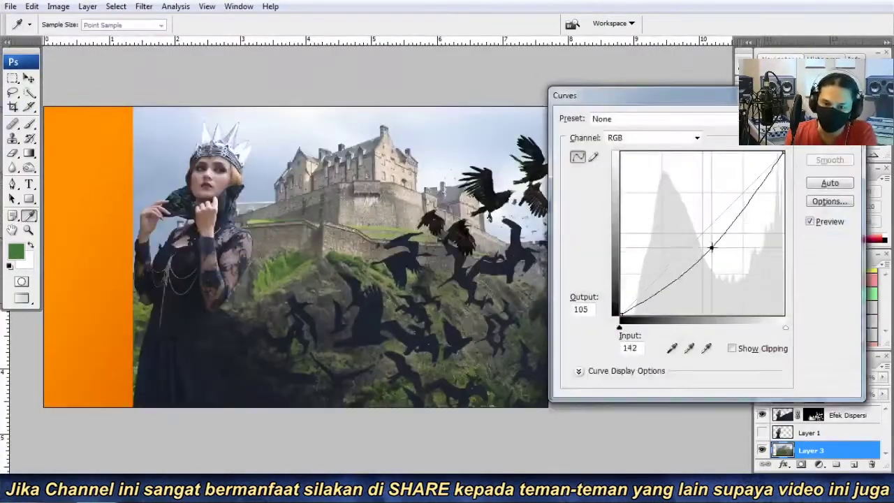
drag(710, 245, 730, 245)
key(Return)
key(ctrl+m)
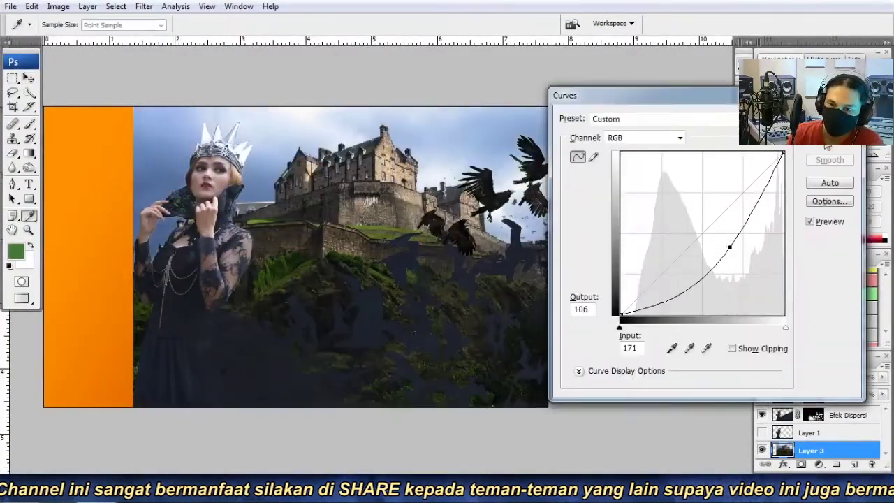
key(Return)
- Hide the queen and effect layers and select the lower part of the castle photo
drag(149, 322, 176, 295)
click(762, 415)
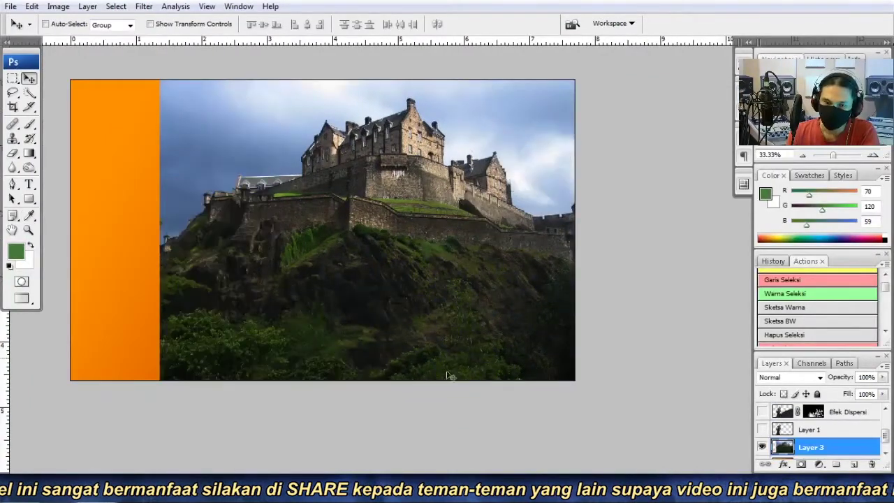
drag(349, 293, 351, 260)
- Copy the rocky hill to a new layer and move it left over the orange
key(m)
drag(130, 333, 606, 194)
scroll(822, 440, down, 1)
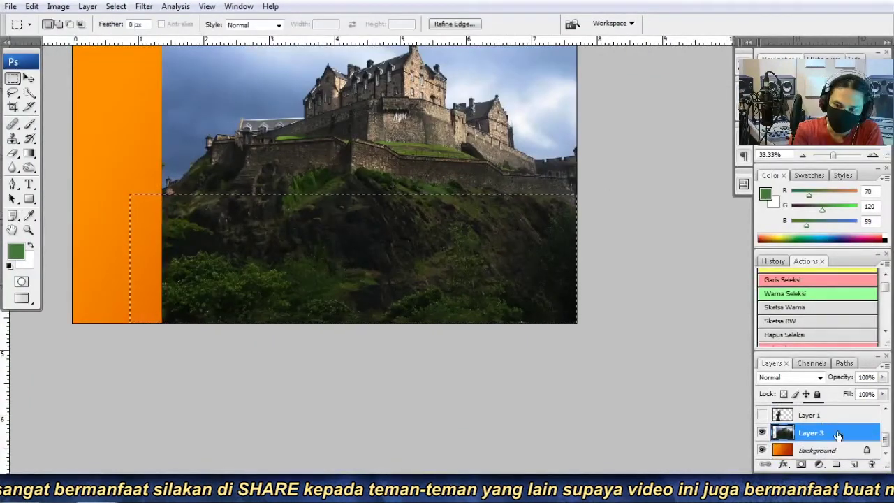
key(ctrl+j)
key(v)
drag(279, 265, 21, 188)
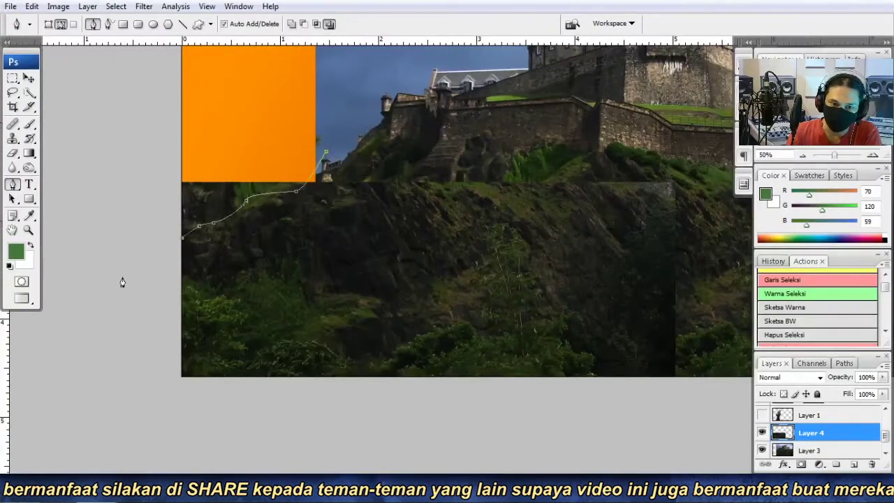
- Delete the rock above the traced Pen path edge on the copied hill piece
key(ctrl+Return)
key(Delete)
click(29, 80)
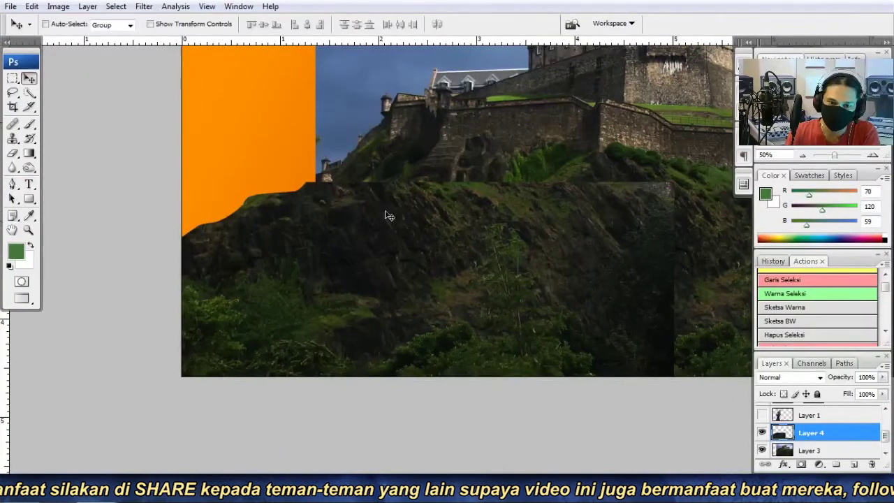
drag(501, 182, 426, 168)
key(e)
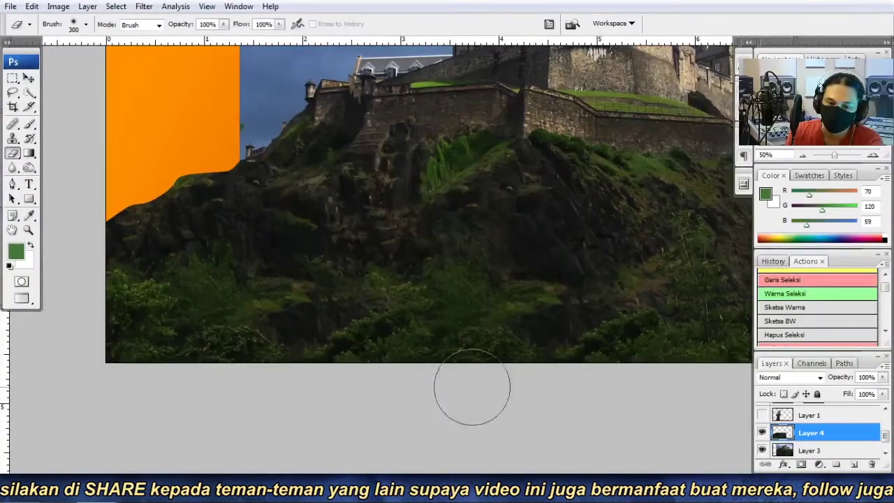
key(alt+bracketleft)
key(ctrl+minus)
- Quick Select the sky in the castle photo and delete it
key(w)
key(ctrl+d)
key(alt+bracketright)
key(ctrl+plus)
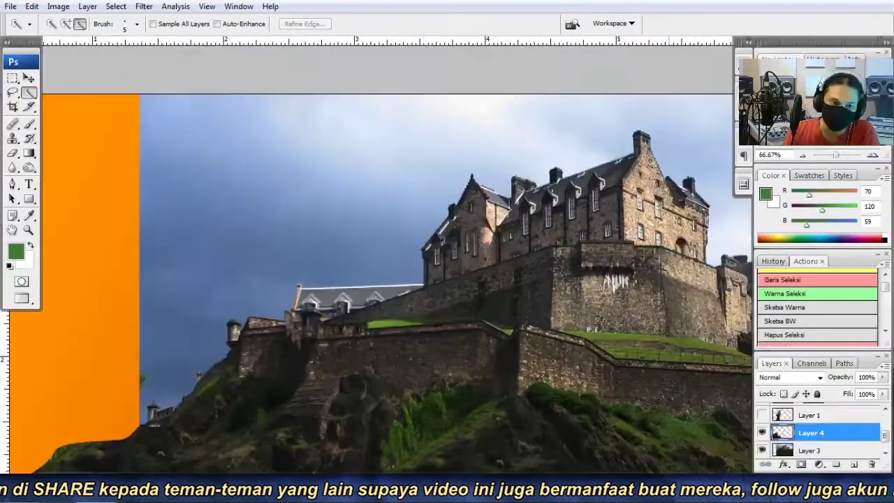
click(137, 23)
key(ctrl+shift+d)
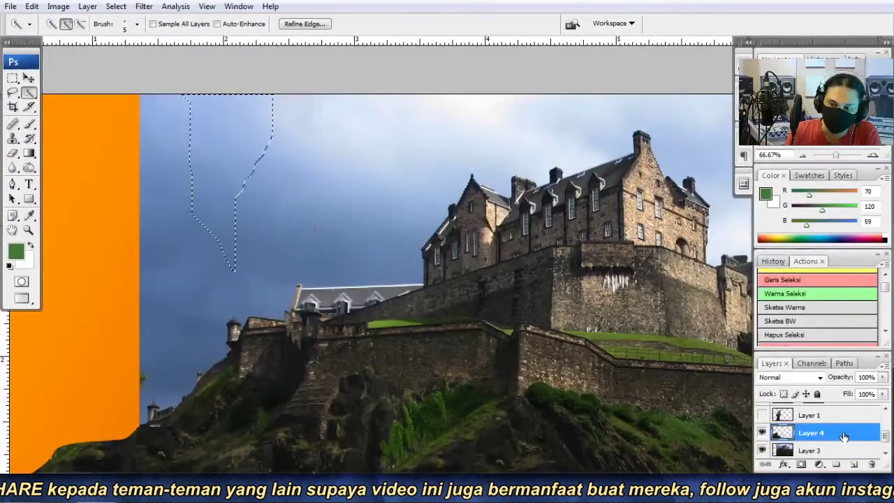
key(alt+bracketleft)
key(Delete)
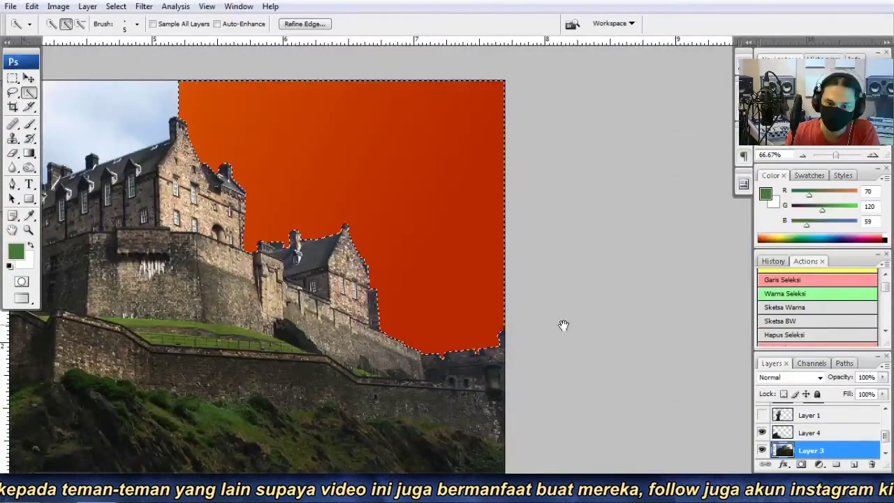
key(ctrl+d)
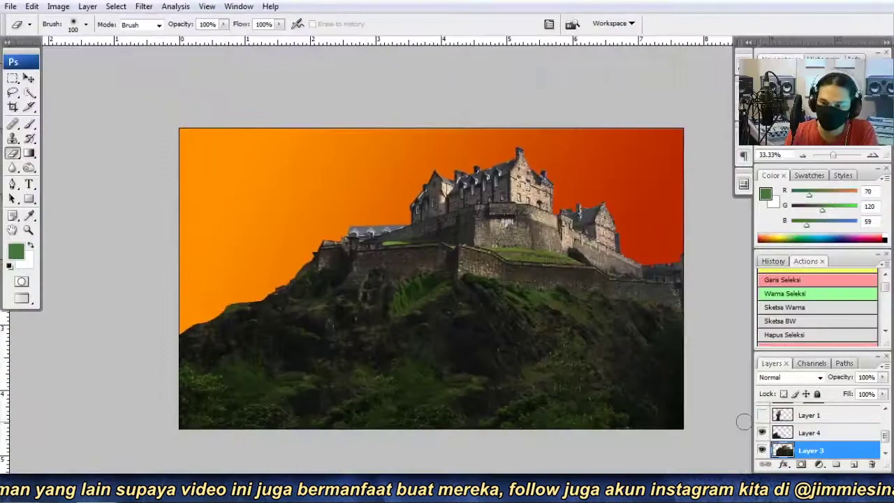
- Merge the castle layers into one and pull its Curves down to darken it
ctrl+click(809, 432)
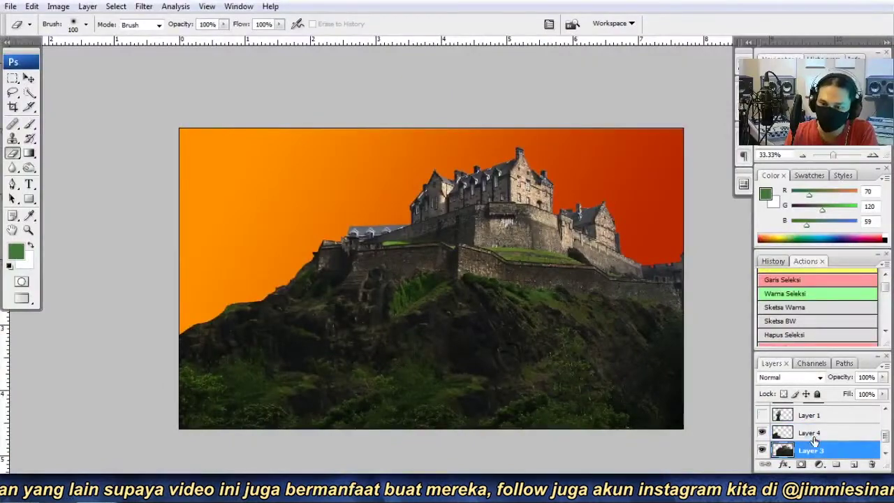
right_click(809, 431)
click(803, 393)
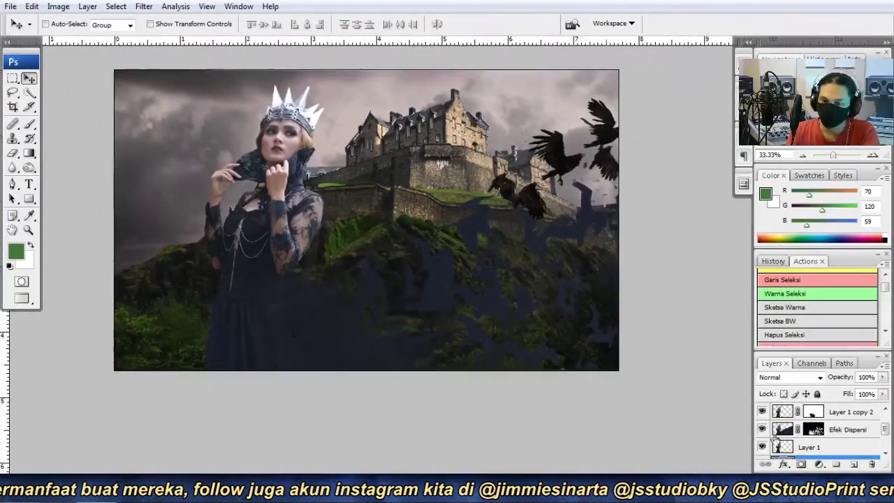
key(ctrl+m)
drag(731, 204, 729, 237)
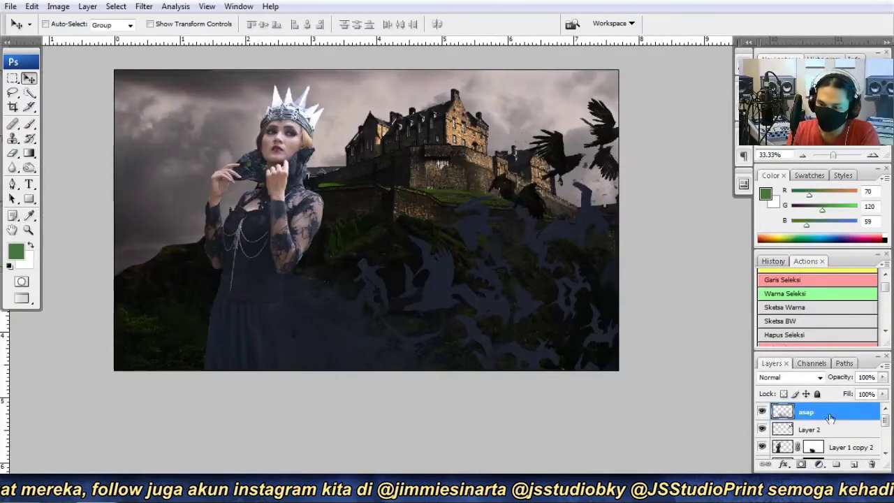
- Add a Curves adjustment layer, tweaking the Red curve and lowering the Blue curve slightly
click(818, 464)
click(782, 272)
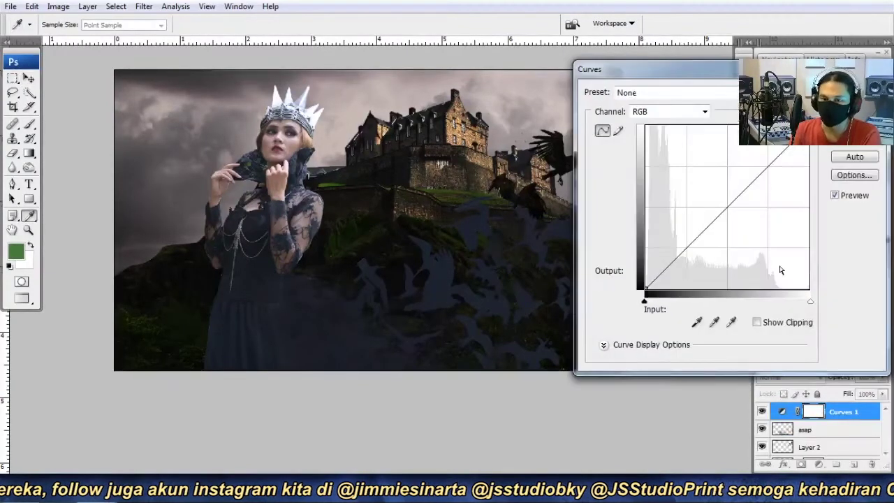
click(704, 112)
click(670, 133)
drag(723, 210, 730, 213)
click(704, 112)
click(670, 156)
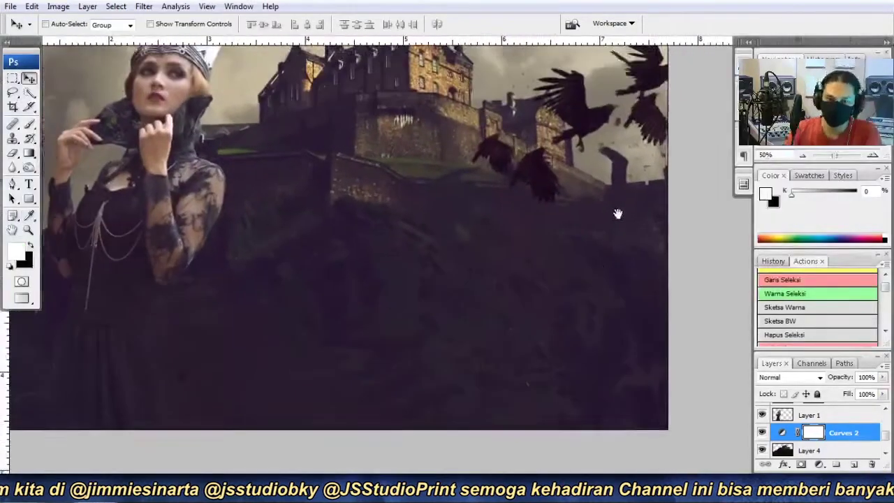
scroll(810, 422, down, 2)
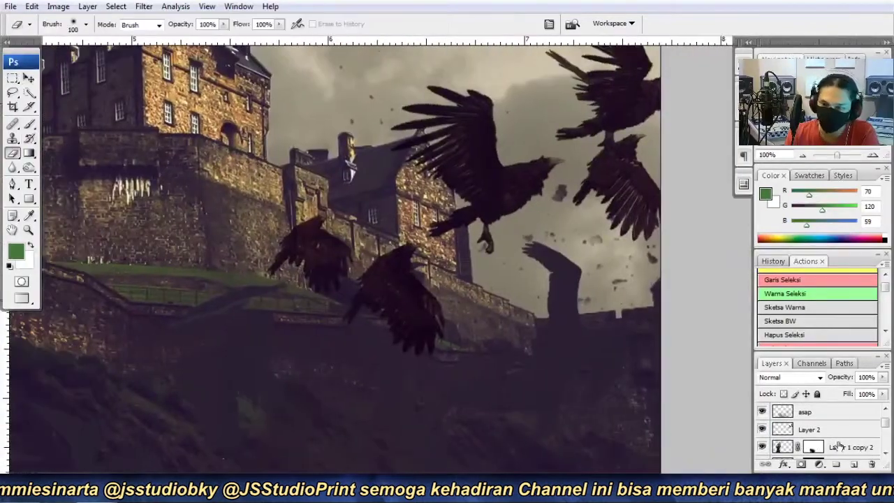
- Zoom out with the Navigator to view the whole image
scroll(499, 319, down, 2)
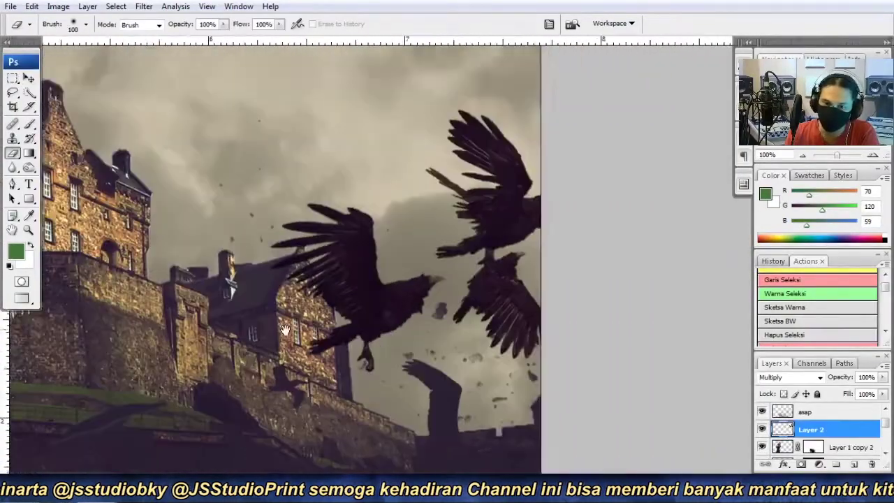
click(803, 156)
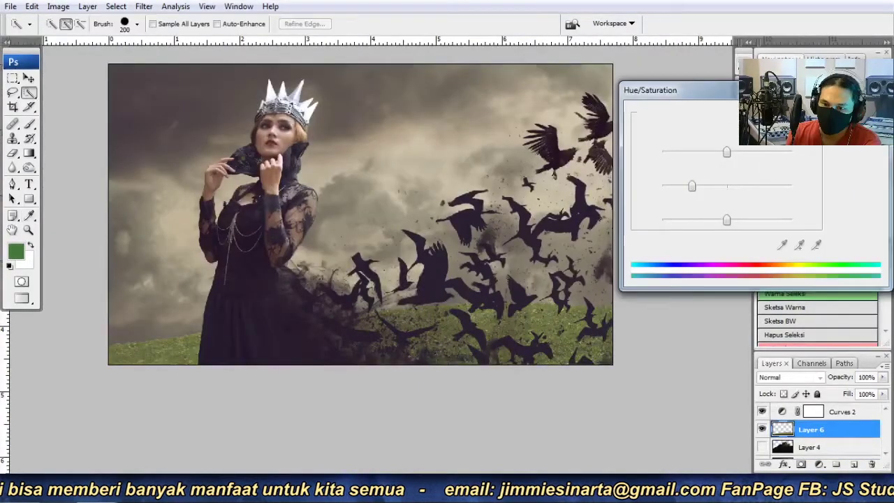
- Shrink the castle layer to 52.4% and move it left beside the queen
drag(645, 54, 648, 179)
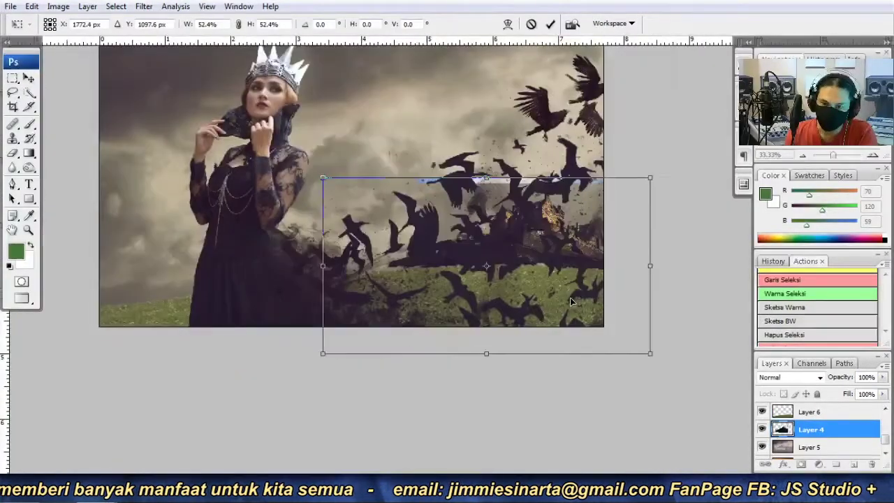
mouse_move(611, 252)
mouse_down()
mouse_move(242, 238)
mouse_move(226, 270)
mouse_up()
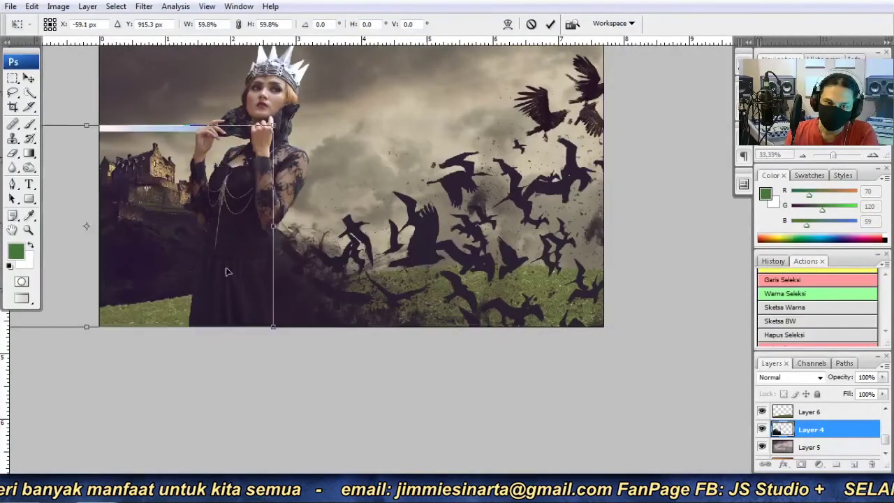
key(Return)
- Erase the castle's lower edge, then make the stormy sky layer active
key(e)
key(ctrl+plus)
key(ctrl+plus)
scroll(368, 202, down, 5)
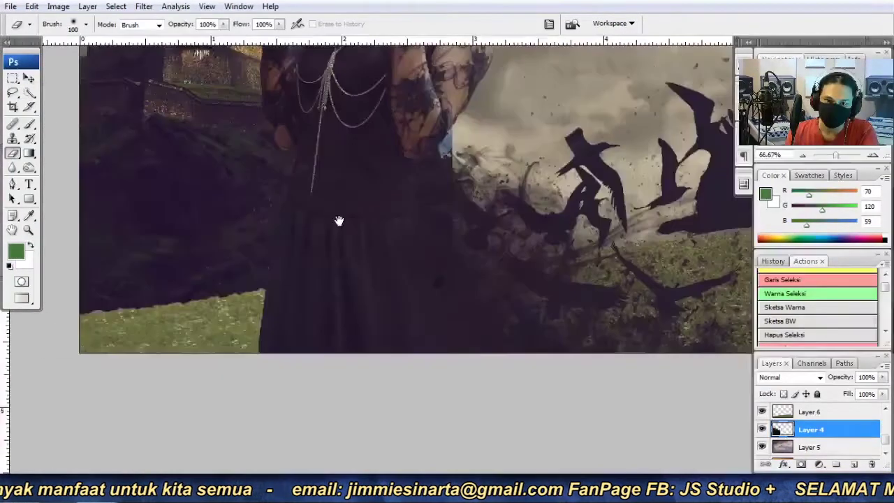
key(alt+bracketright)
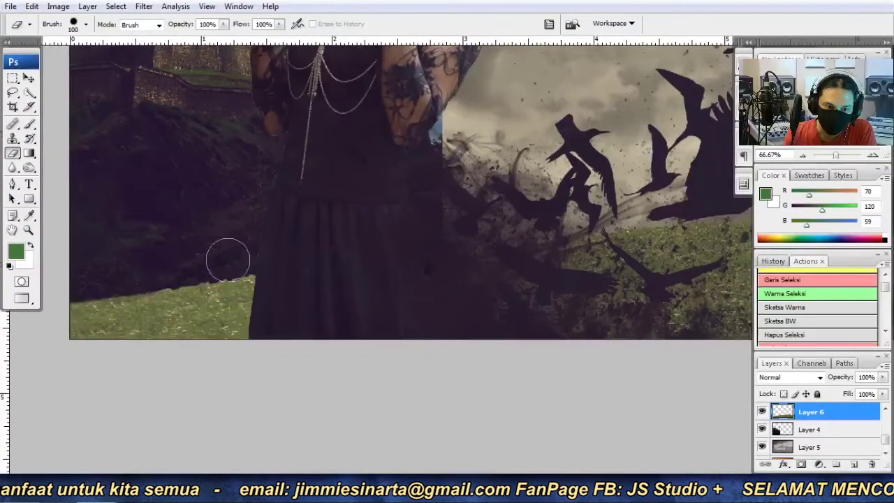
key(ctrl+minus)
- Desaturate the sky layer with Hue/Saturation set to -40
key(ctrl+0)
key(ctrl+u)
drag(726, 186, 702, 194)
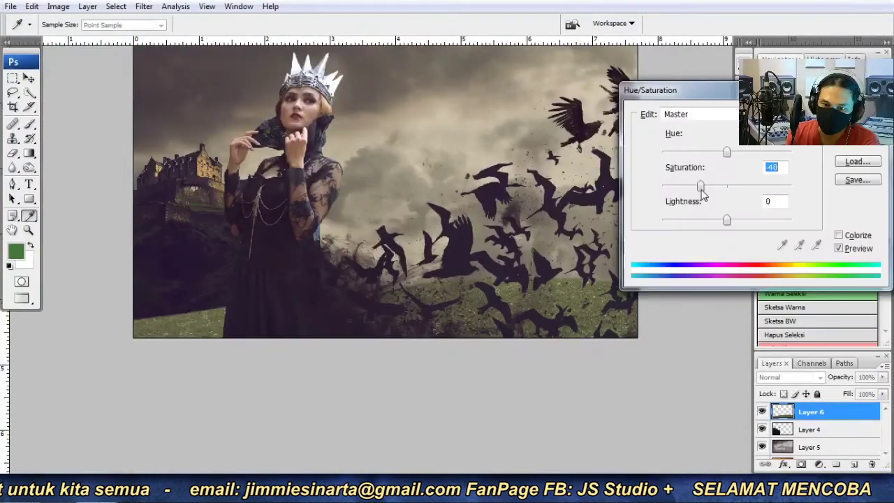
key(Return)
- Darken the sky layer with a Curves adjustment, including the blue channel
key(ctrl+m)
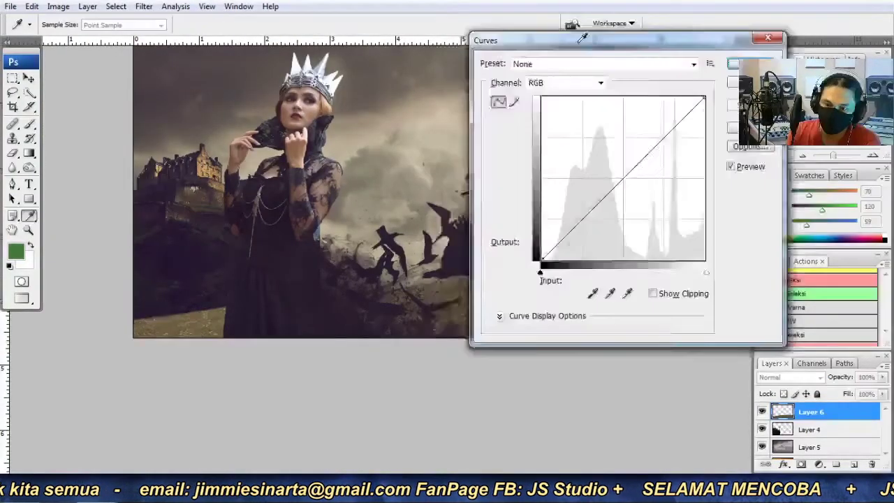
mouse_move(631, 174)
mouse_down()
mouse_move(631, 201)
mouse_move(625, 189)
mouse_up()
key(alt+5)
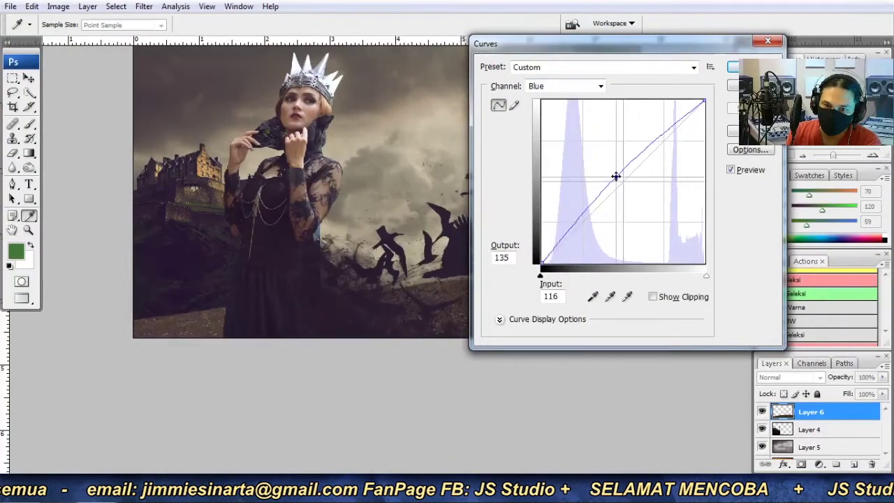
key(alt+2)
key(Return)
- Select the castle layer again and erase around its edges
key(ctrl+plus)
key(e)
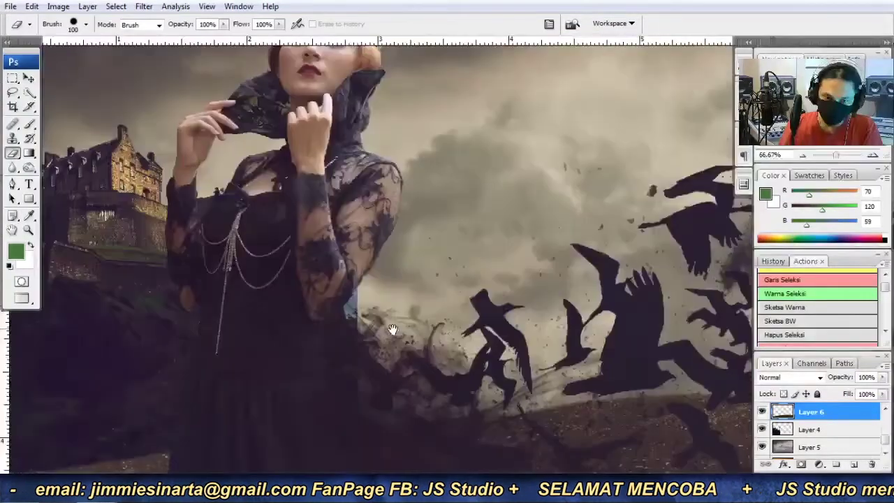
key(ctrl+minus)
key(alt+bracketleft)
scroll(347, 198, down, 1)
scroll(349, 210, down, 1)
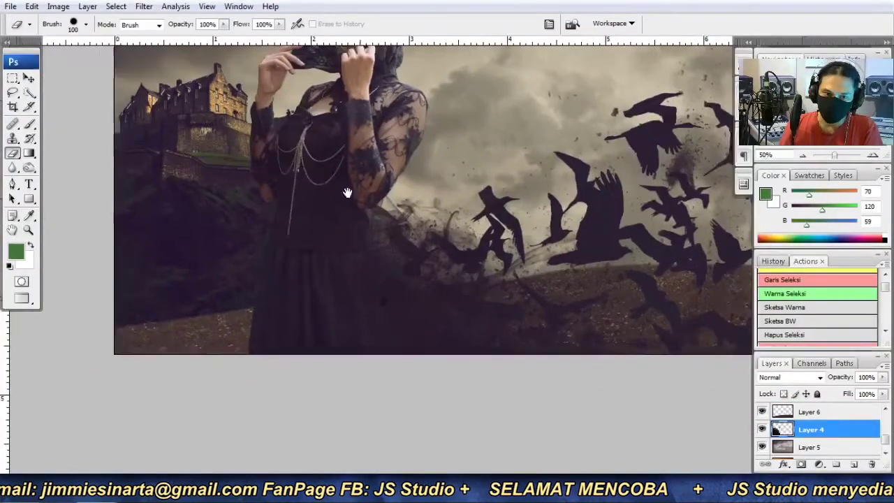
key(ctrl+minus)
scroll(824, 428, up, 5)
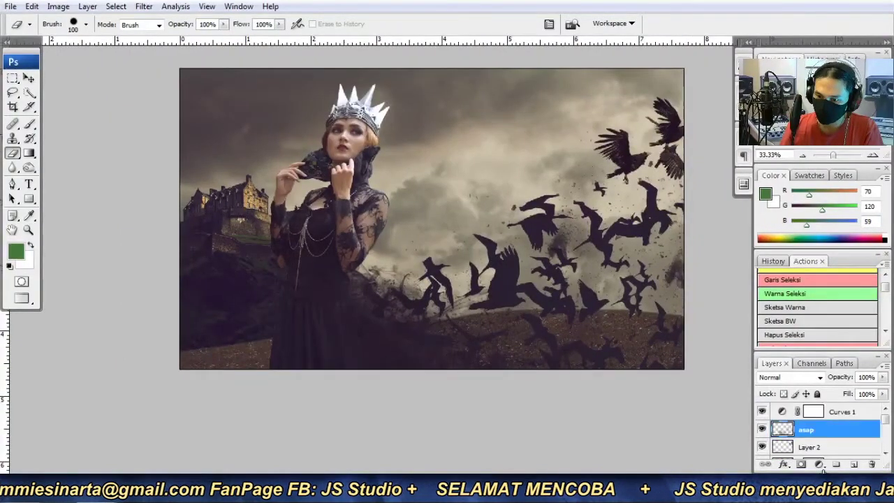
- Add a Curves adjustment layer, tweaking blue and then the Green channel curve
click(819, 463)
click(837, 265)
click(704, 112)
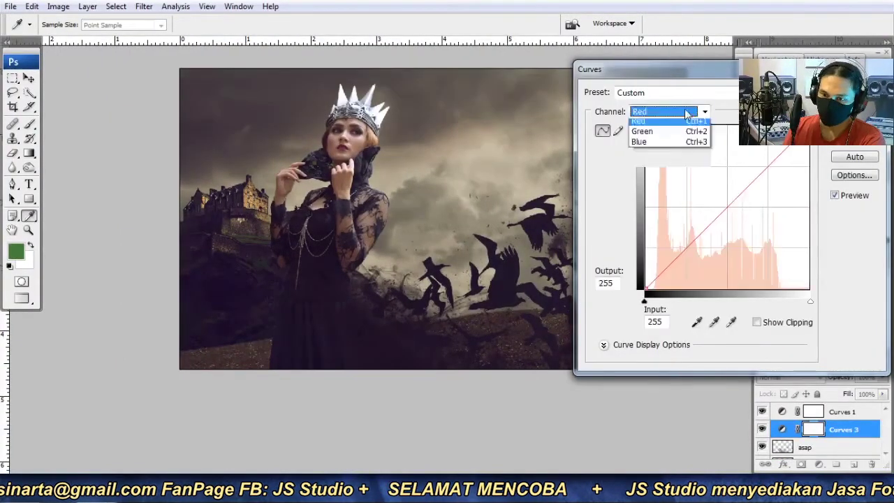
click(643, 144)
drag(643, 289, 645, 277)
click(704, 112)
click(642, 142)
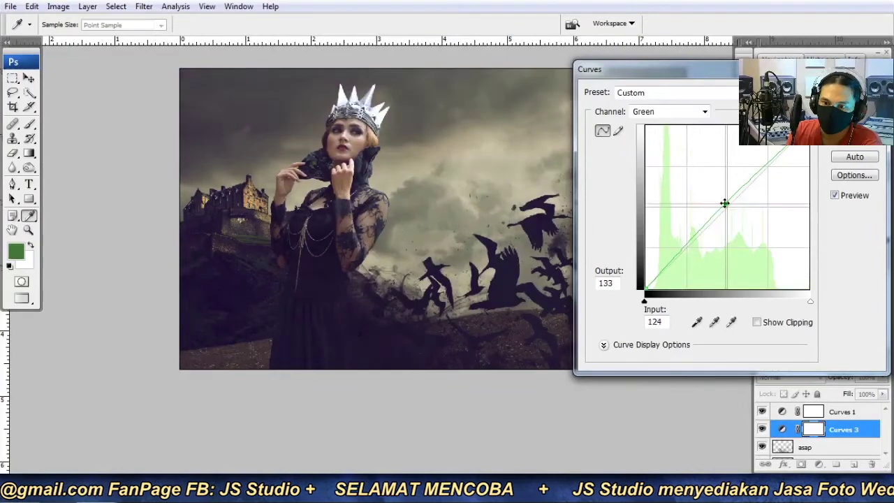
key(Return)
- Switch to the Burn tool and burn in the scene's midtones
key(e)
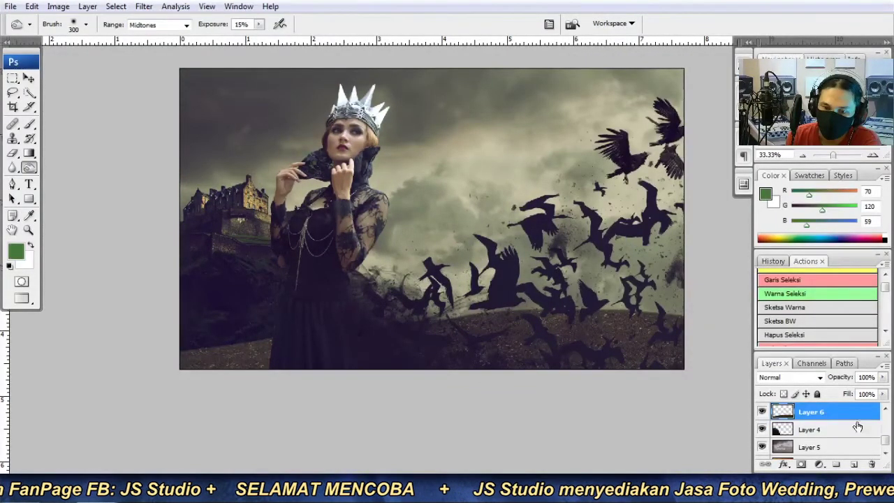
right_click(29, 168)
click(77, 177)
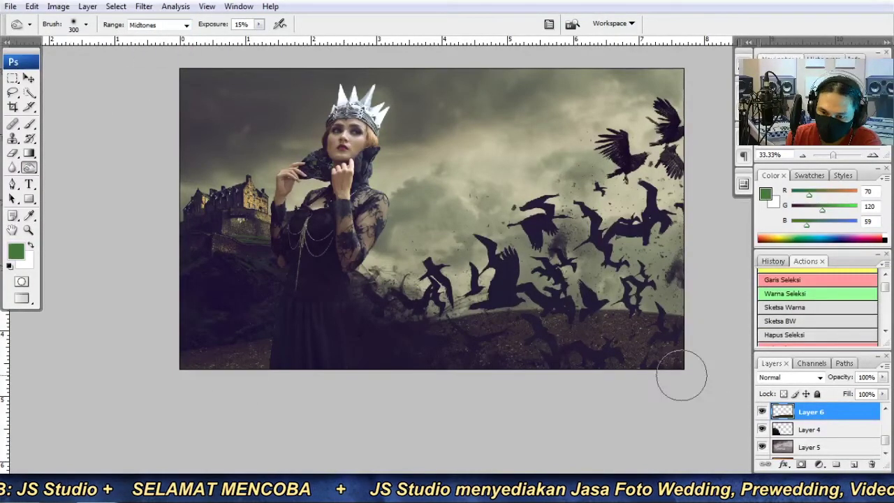
scroll(679, 375, up, 1)
scroll(678, 375, down, 1)
scroll(679, 375, down, 1)
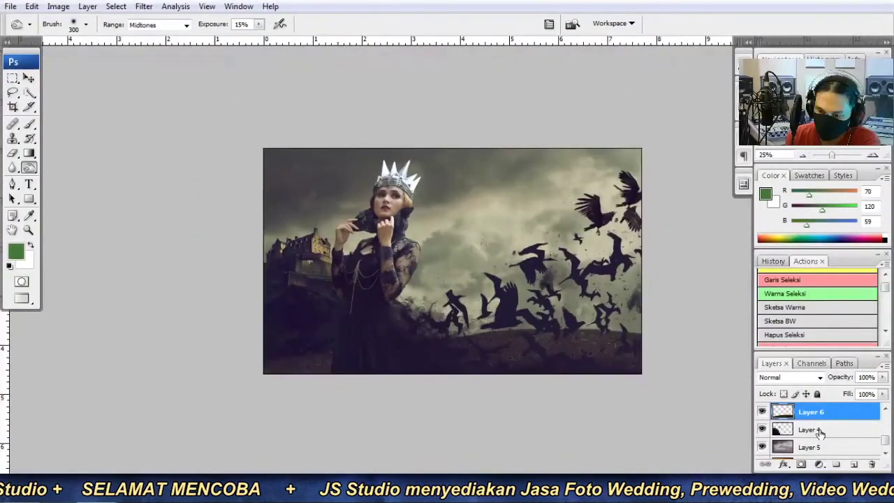
scroll(568, 314, up, 2)
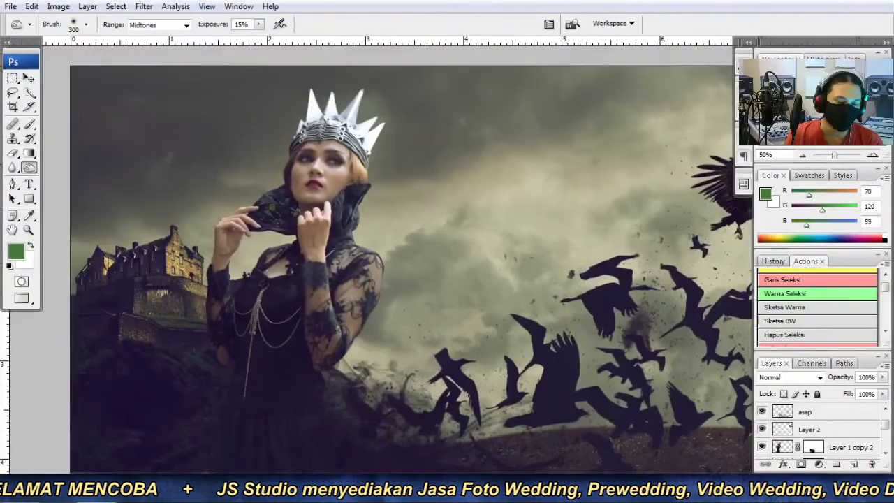
scroll(552, 248, down, 2)
scroll(551, 248, up, 1)
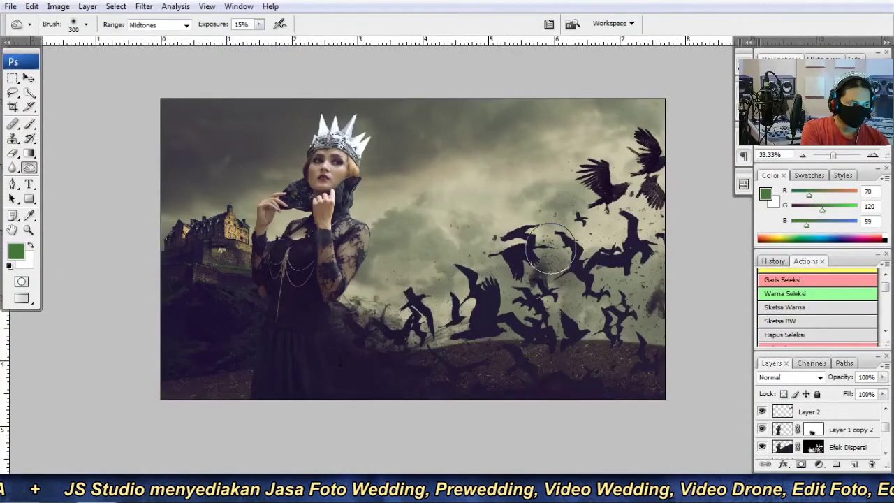
- Inspect the sky and crows up close, then hide Layer 6 and select Layer 4
click(872, 155)
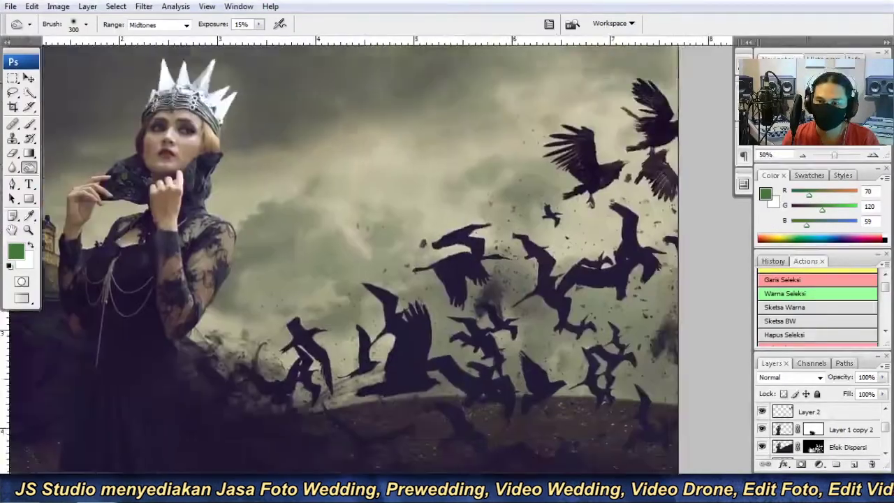
click(802, 154)
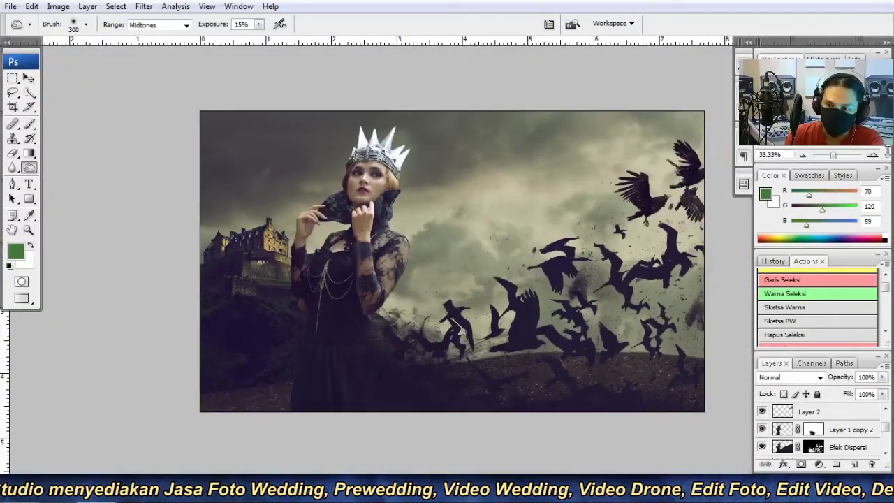
key(ctrl+plus)
drag(598, 259, 349, 210)
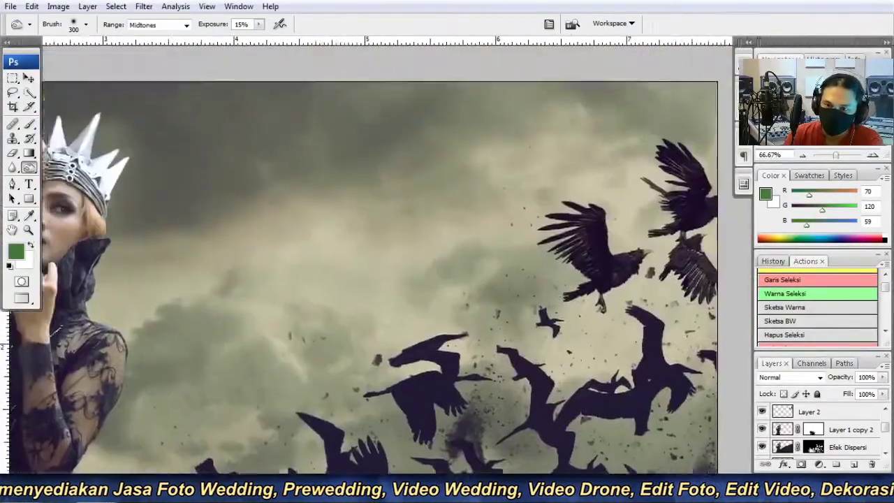
click(802, 155)
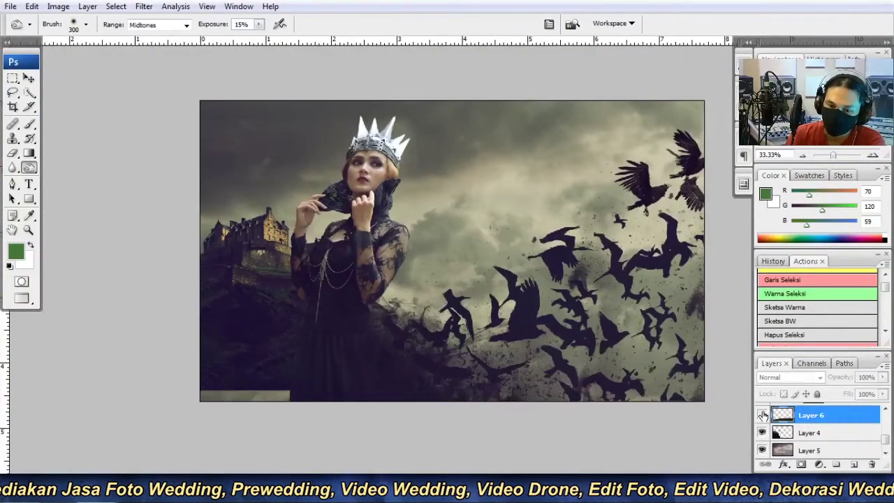
click(763, 415)
click(810, 433)
click(29, 79)
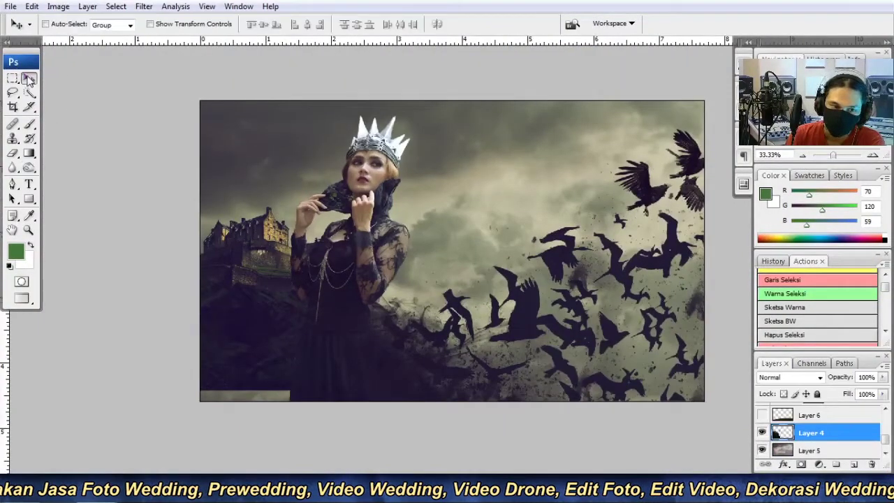
- Soften Layer 4 with a Gaussian Blur of about 2 px
click(872, 155)
key(ctrl+alt+f)
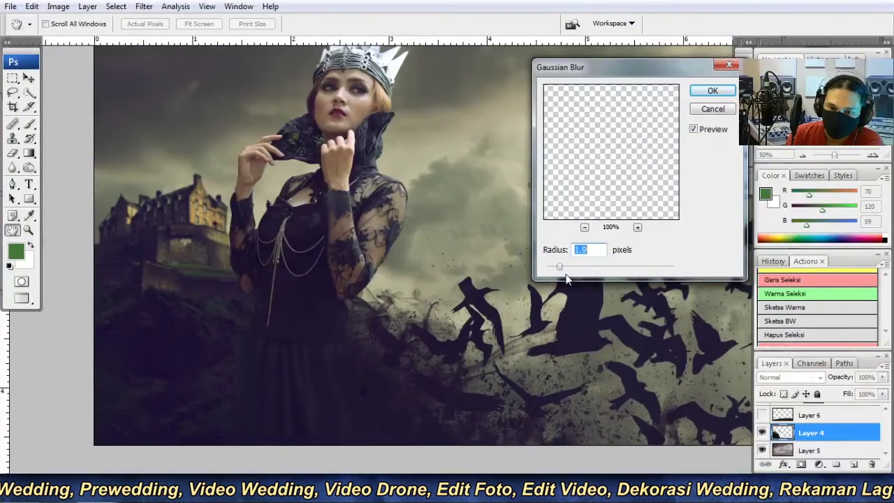
click(712, 90)
click(800, 155)
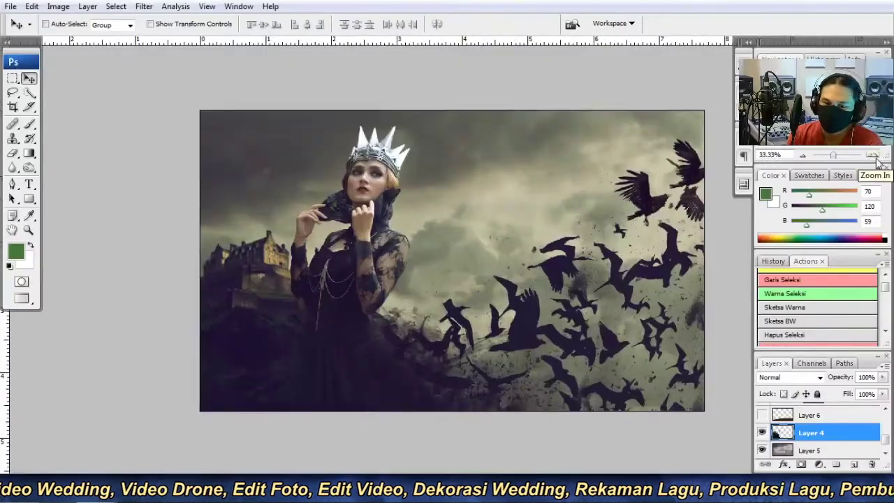
click(28, 123)
key(ctrl+plus)
key(ctrl+plus)
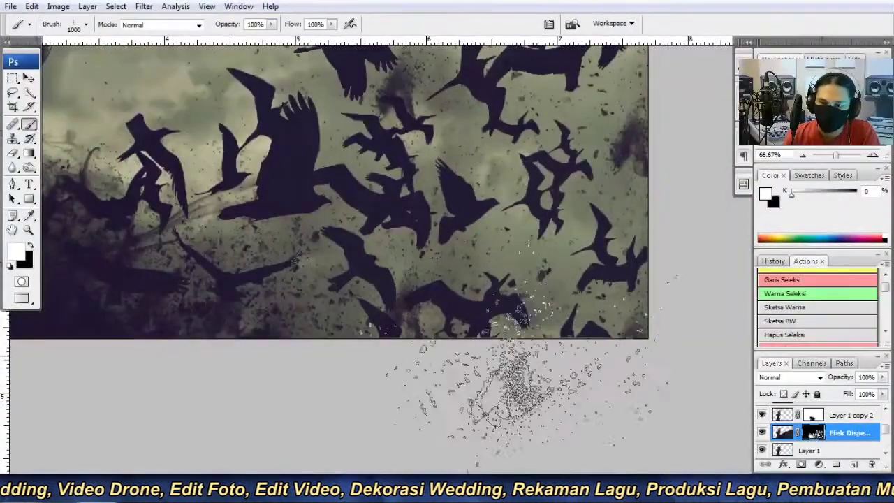
- Set up a scattered particle brush, resizing it and reviewing its Shape Dynamics
right_click(517, 377)
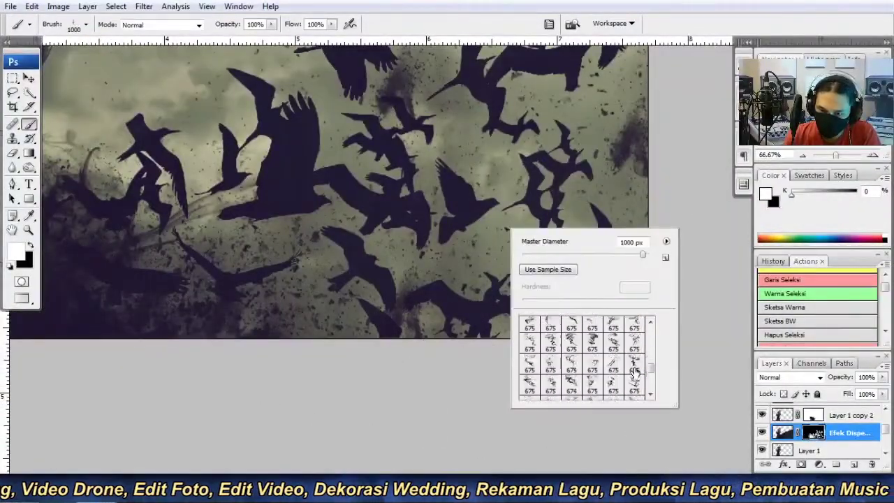
click(635, 364)
key(Return)
key(bracketleft)
key(bracketleft)
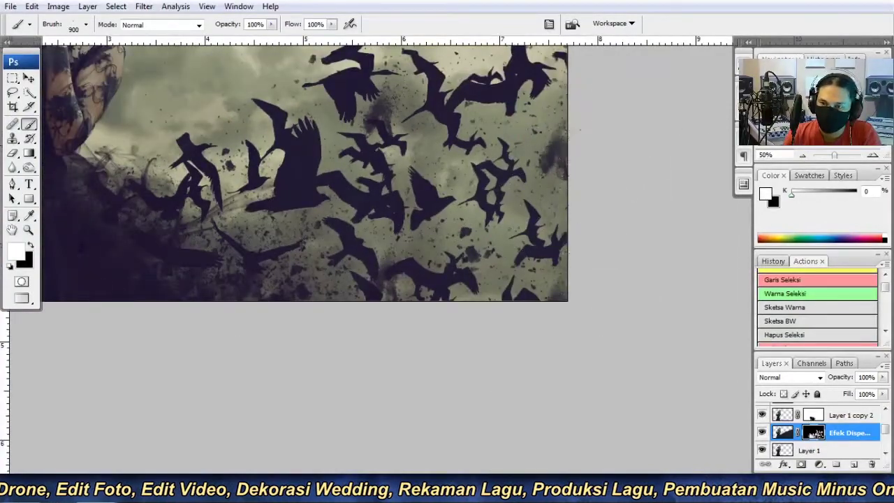
key(F5)
click(530, 142)
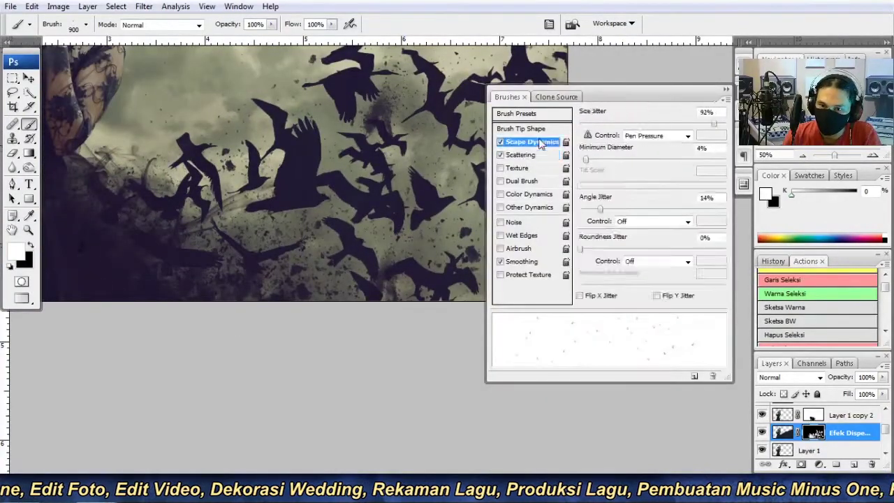
click(724, 92)
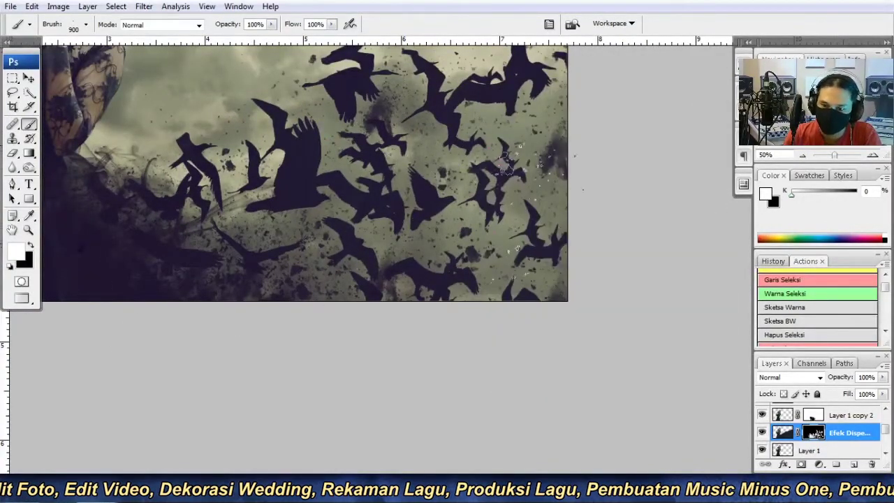
- Choose dark purple 1f152e as the painting colour
scroll(382, 223, up, 3)
scroll(382, 223, left, 2)
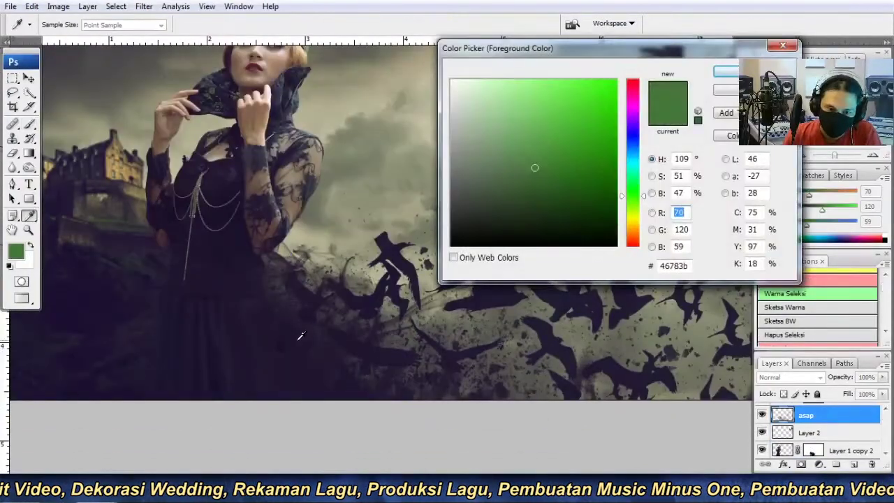
click(280, 323)
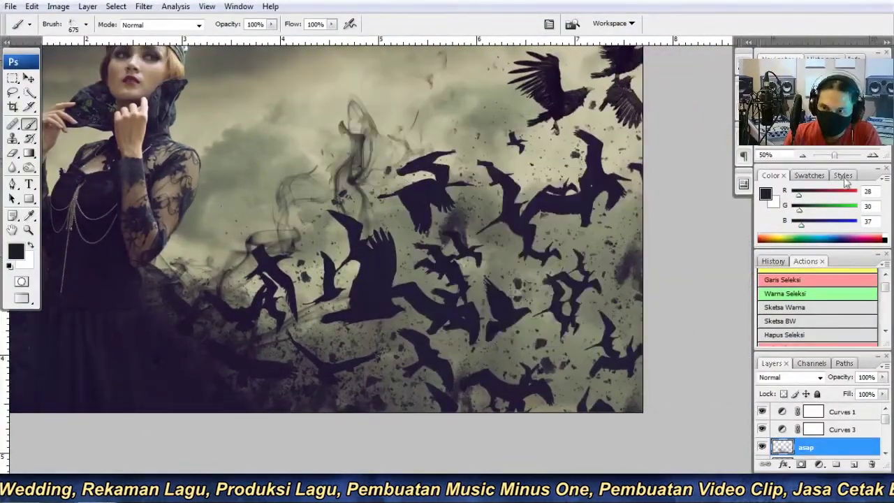
- Choose a smoke brush preset and tip, and bring the crow flock into view
key(ctrl+minus)
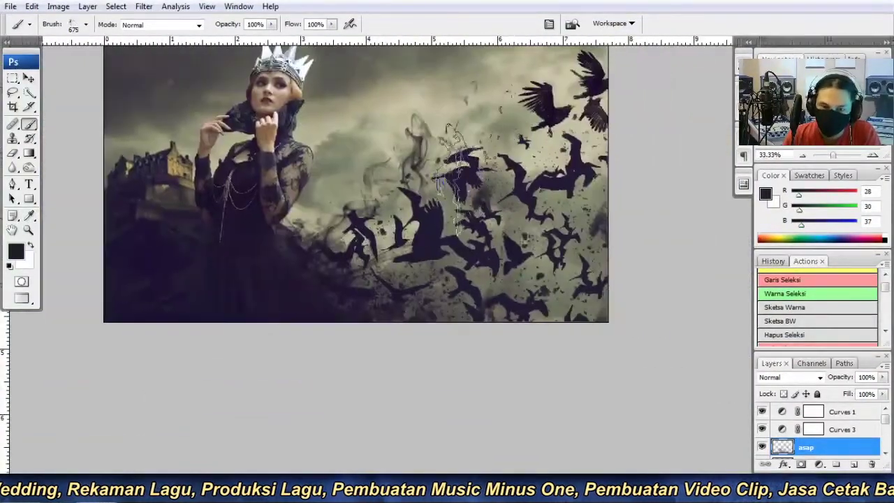
right_click(502, 171)
key(Escape)
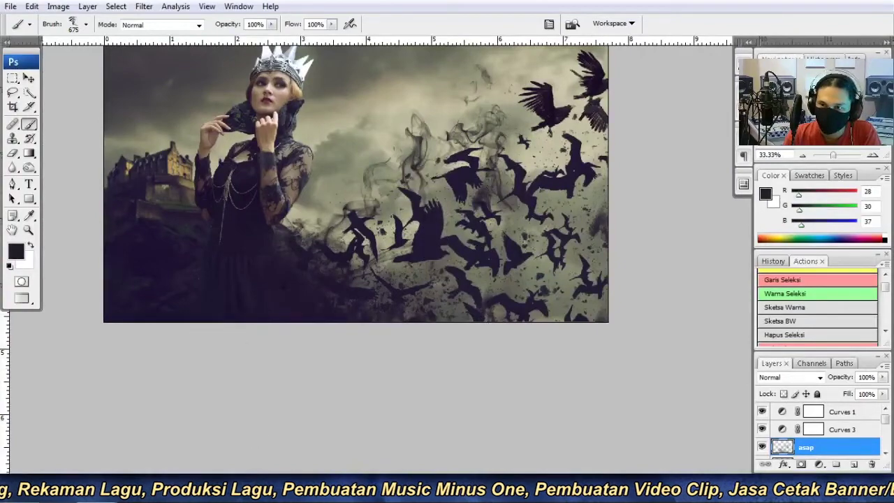
key(F5)
key(F5)
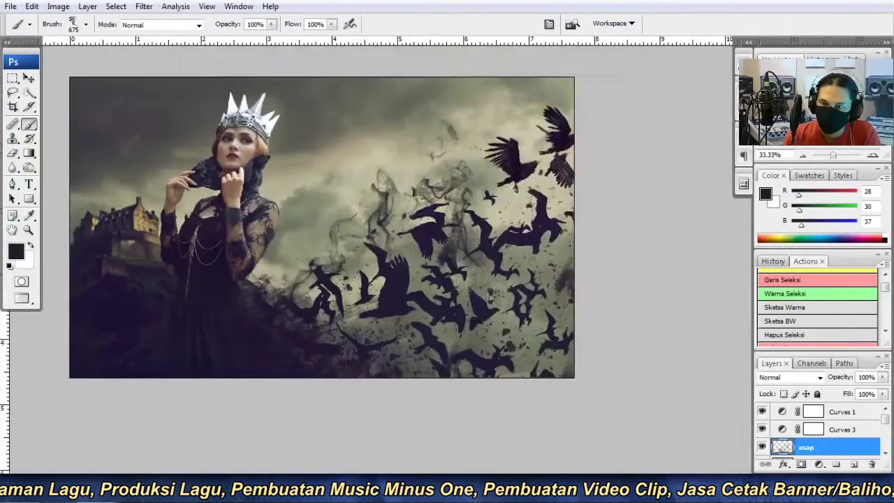
key(F5)
key(F5)
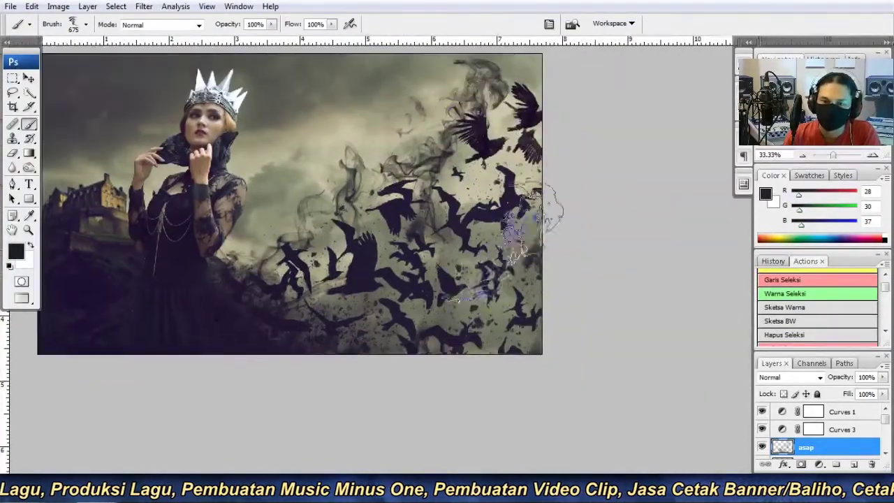
right_click(461, 241)
key(Escape)
right_click(460, 241)
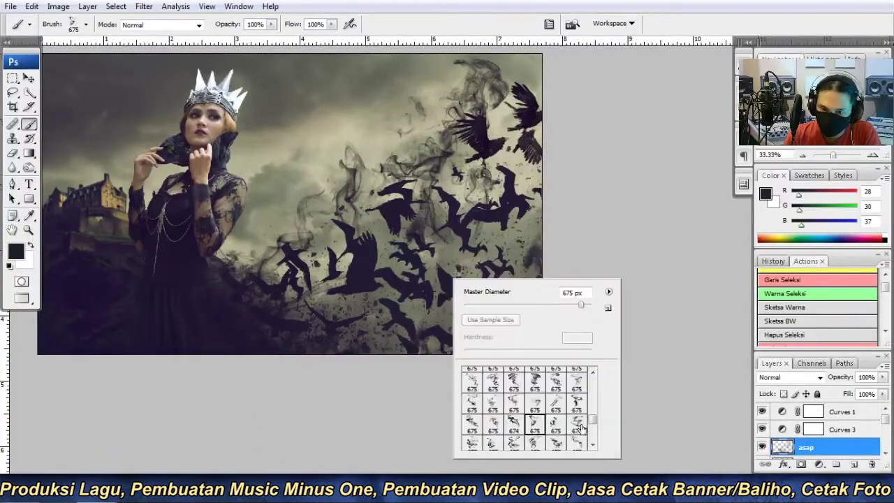
key(Escape)
drag(335, 216, 477, 270)
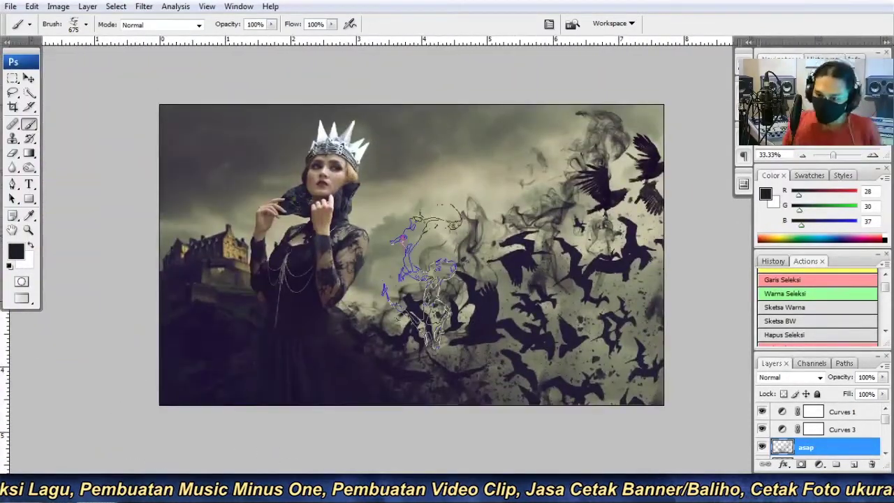